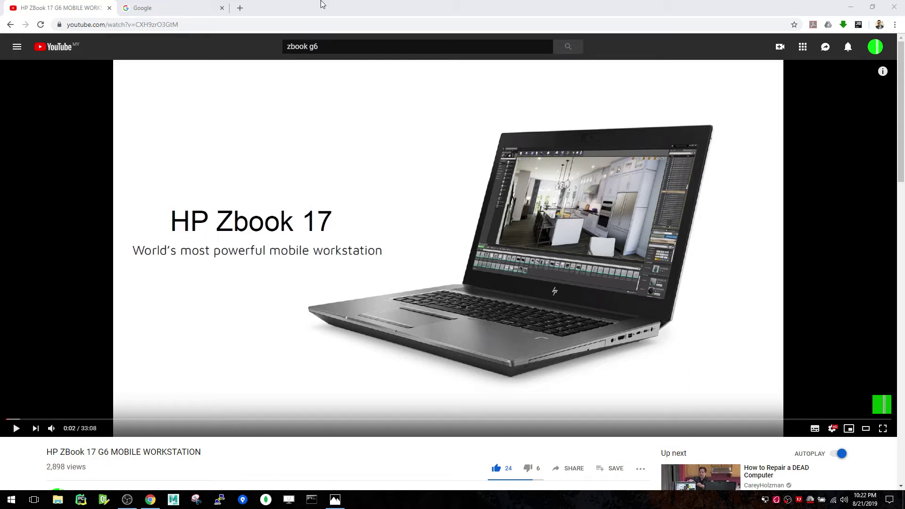
# Step: Search Google for 'hp india' and go to the official HP India online store
pyautogui.click(160, 9)
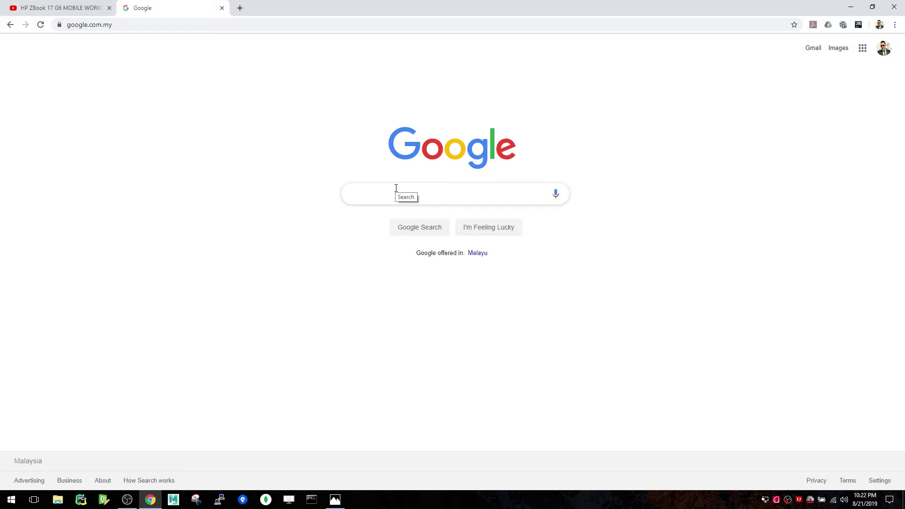
pyautogui.write('hp india')
pyautogui.press('Return')
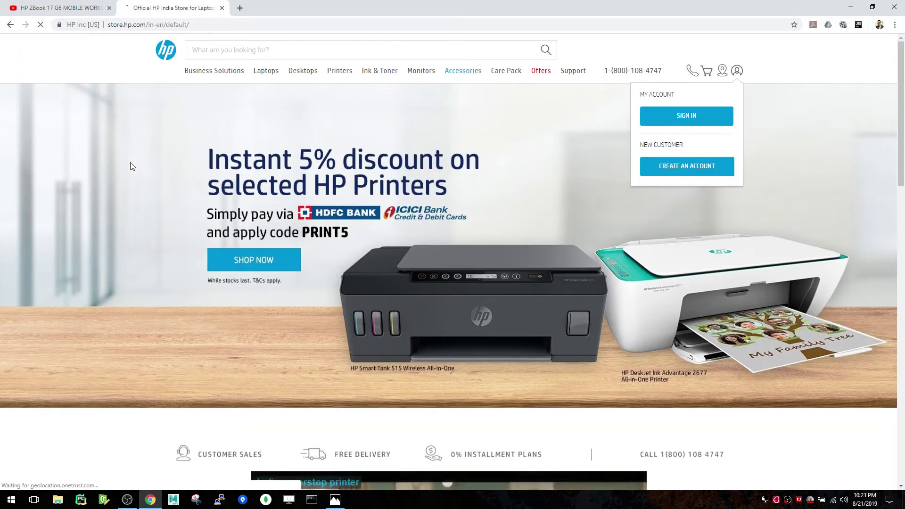
# Step: Browse the store's Laptops section to reach the ZBook laptops listing
pyautogui.click(266, 71)
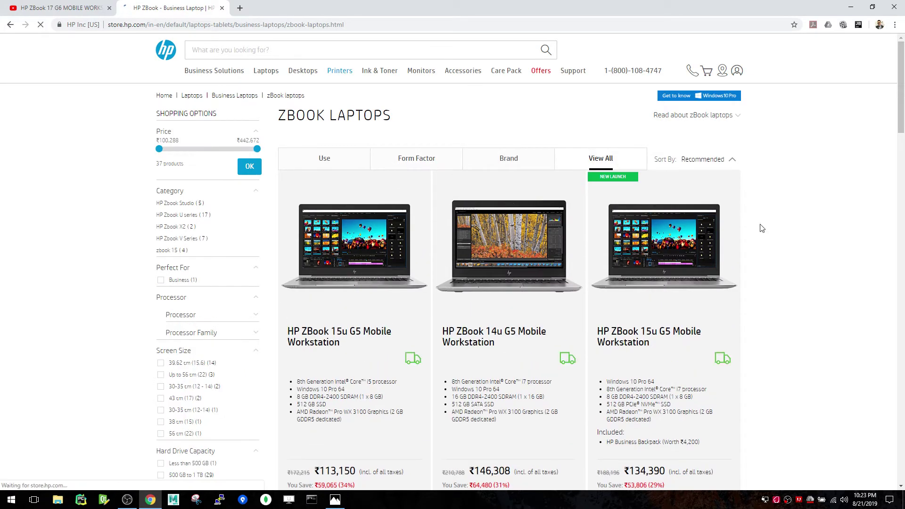
pyautogui.scroll(-2, 764, 229)
pyautogui.scroll(-2, 764, 230)
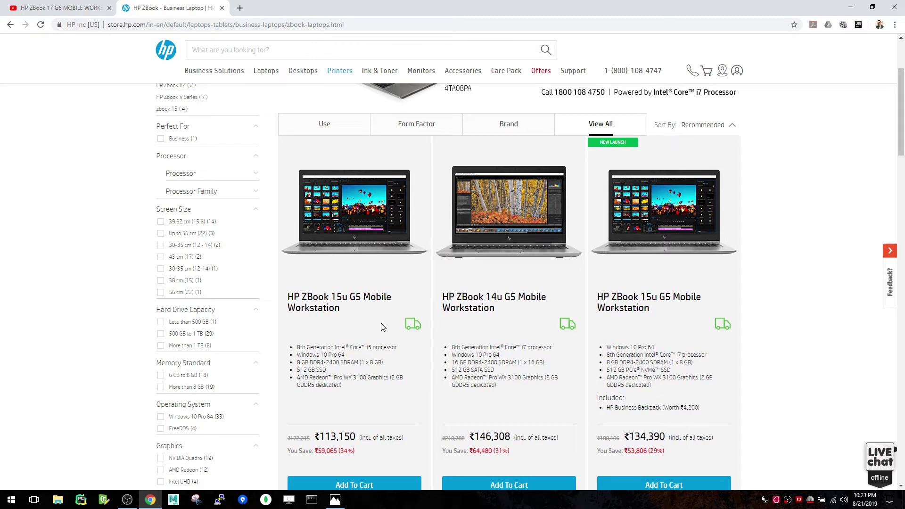
pyautogui.scroll(-2, 429, 316)
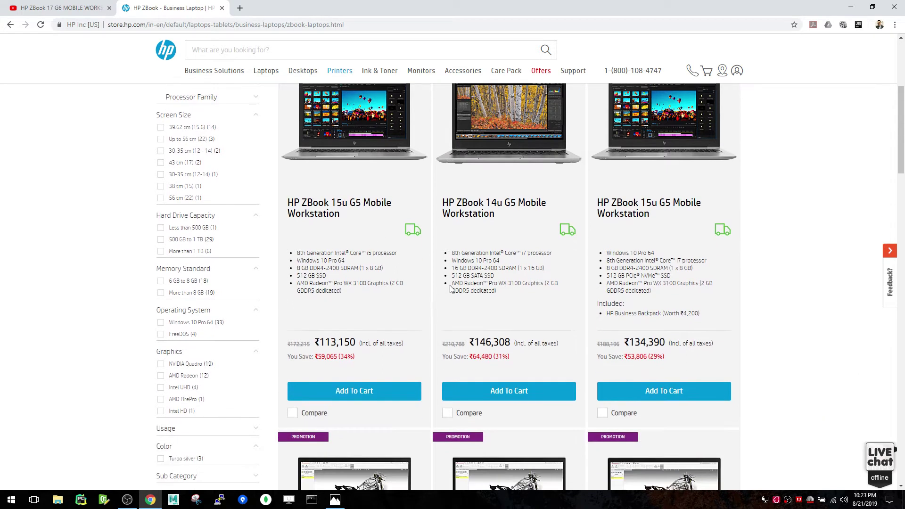
pyautogui.scroll(-2, 680, 233)
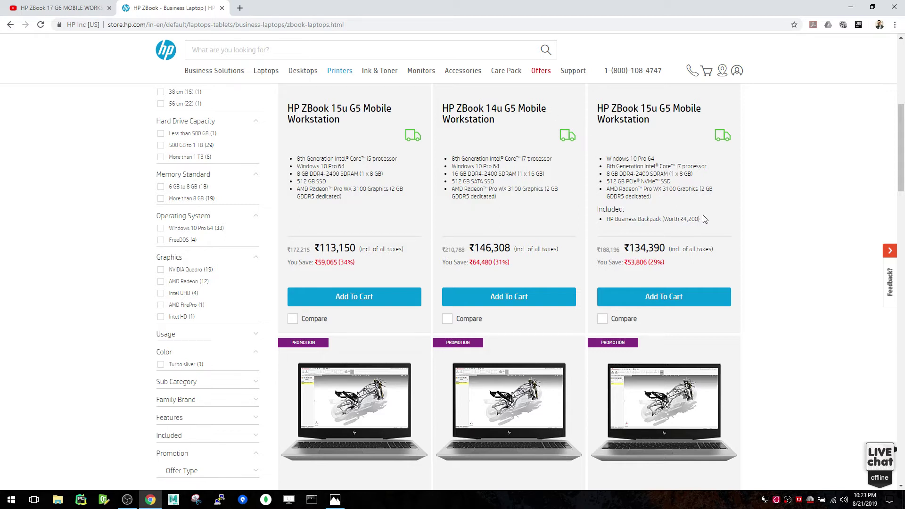
pyautogui.scroll(1, 704, 220)
pyautogui.scroll(1, 704, 219)
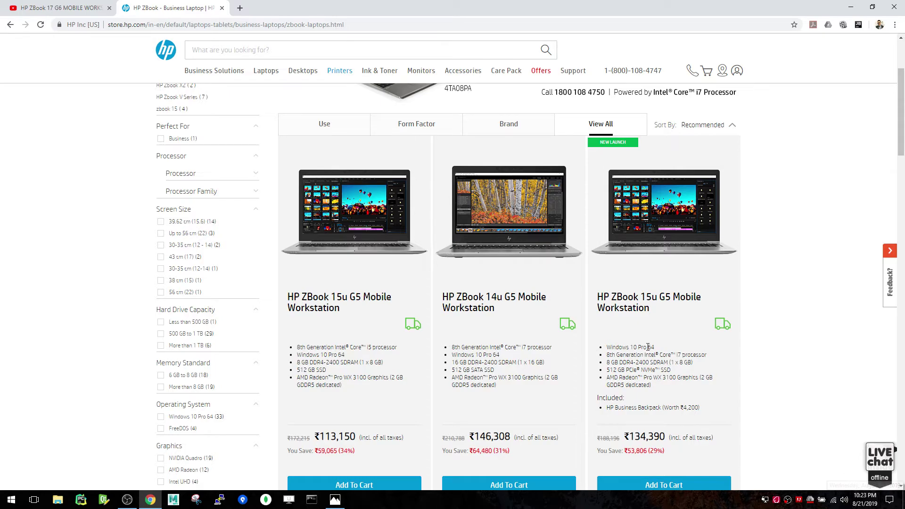
pyautogui.scroll(-3, 629, 319)
pyautogui.scroll(-1, 628, 319)
pyautogui.scroll(1, 622, 313)
pyautogui.scroll(-2, 622, 313)
pyautogui.scroll(-3, 541, 269)
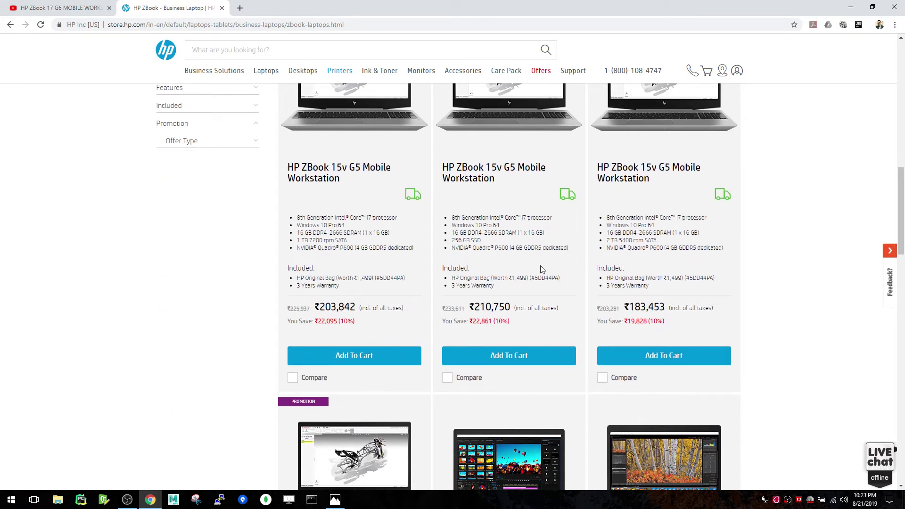
pyautogui.scroll(5, 542, 269)
pyautogui.scroll(5, 551, 267)
pyautogui.scroll(1, 559, 266)
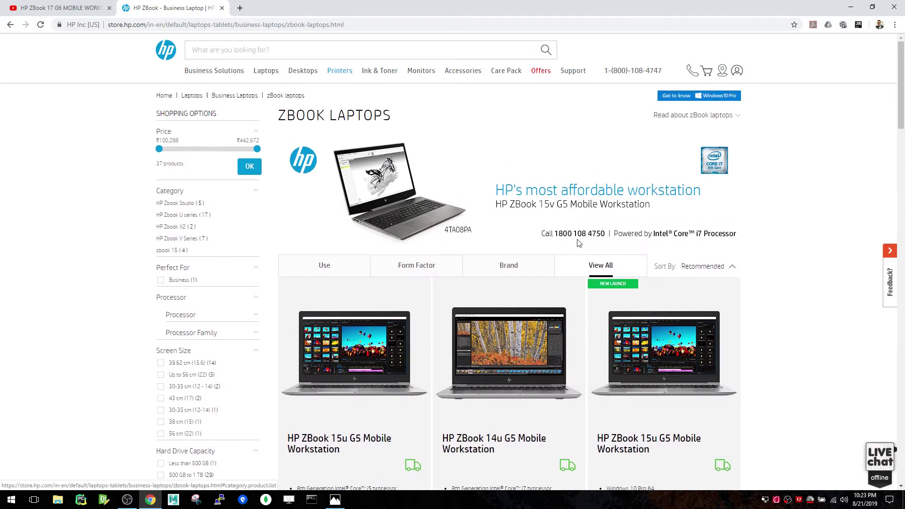
pyautogui.scroll(-2, 580, 246)
pyautogui.scroll(-1, 577, 250)
pyautogui.scroll(-2, 570, 263)
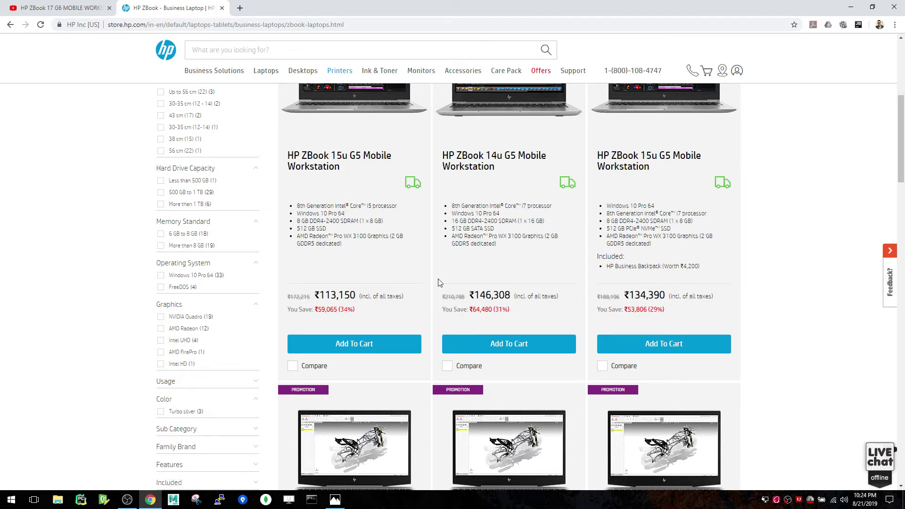
pyautogui.scroll(-2, 510, 280)
pyautogui.scroll(-2, 511, 279)
pyautogui.scroll(-1, 510, 280)
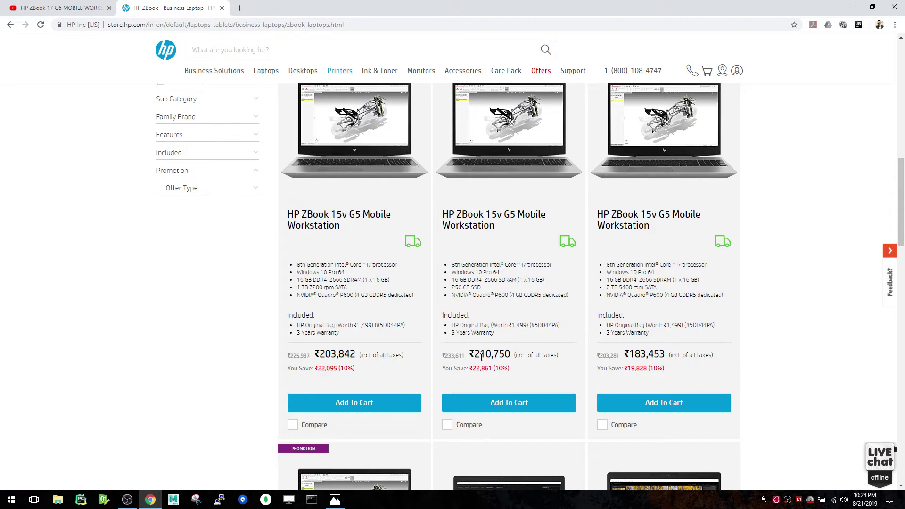
pyautogui.scroll(-1, 369, 324)
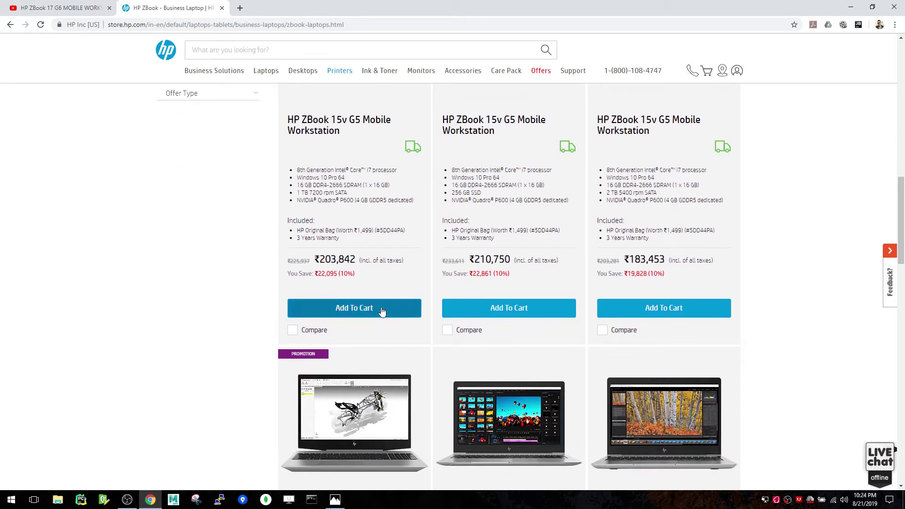
pyautogui.scroll(-2, 382, 312)
pyautogui.scroll(-1, 455, 201)
pyautogui.scroll(-3, 455, 201)
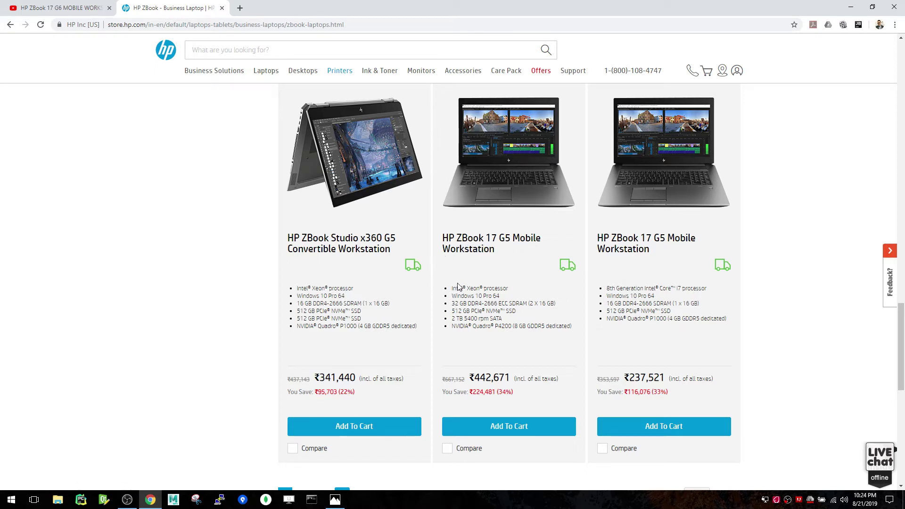
pyautogui.scroll(-1, 459, 292)
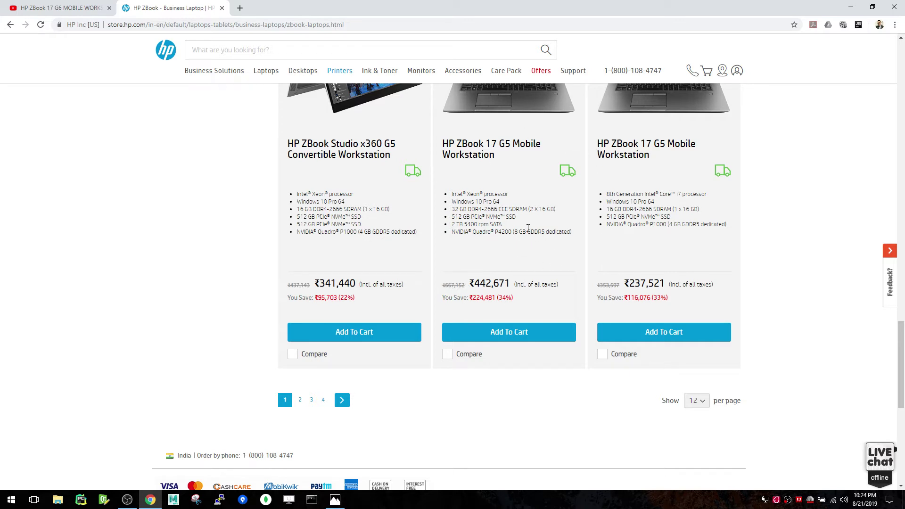
pyautogui.scroll(2, 511, 146)
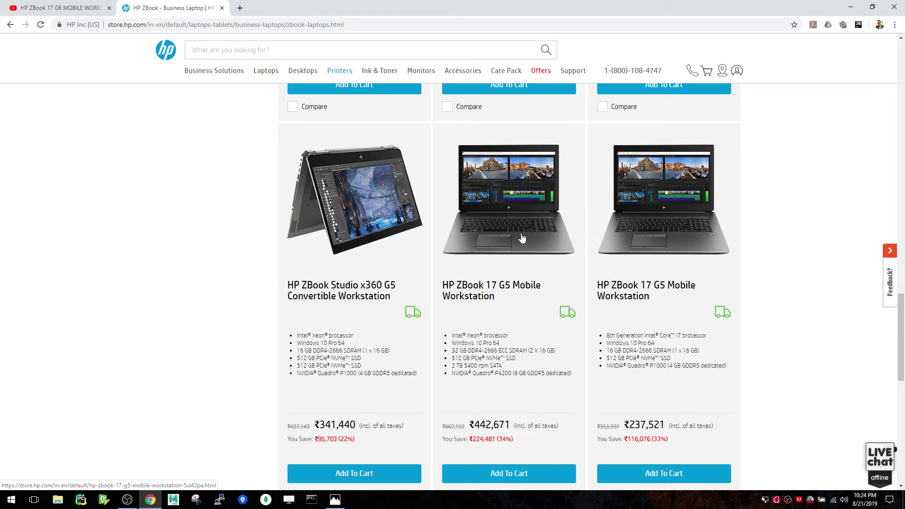
# Step: Open the Xeon ZBook 17 G5 page, view its product photos, then show its specifications
pyautogui.click(522, 239)
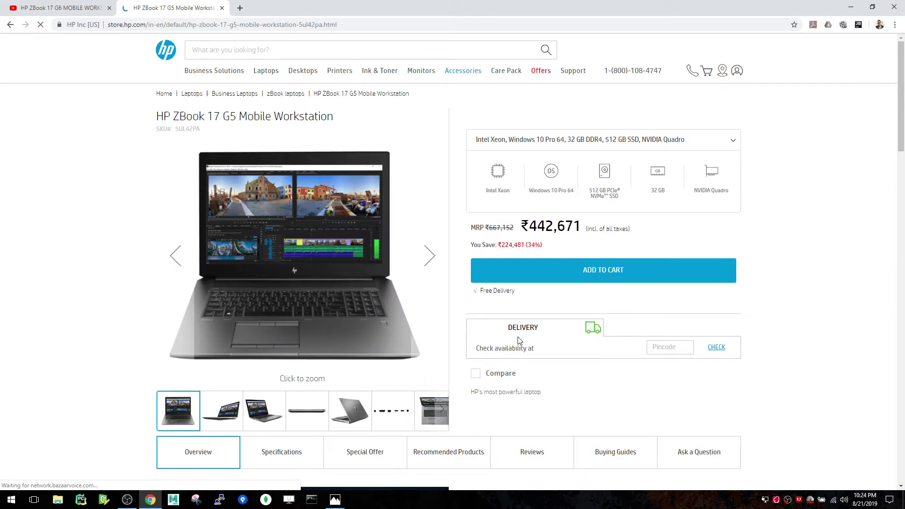
pyautogui.scroll(-1, 703, 340)
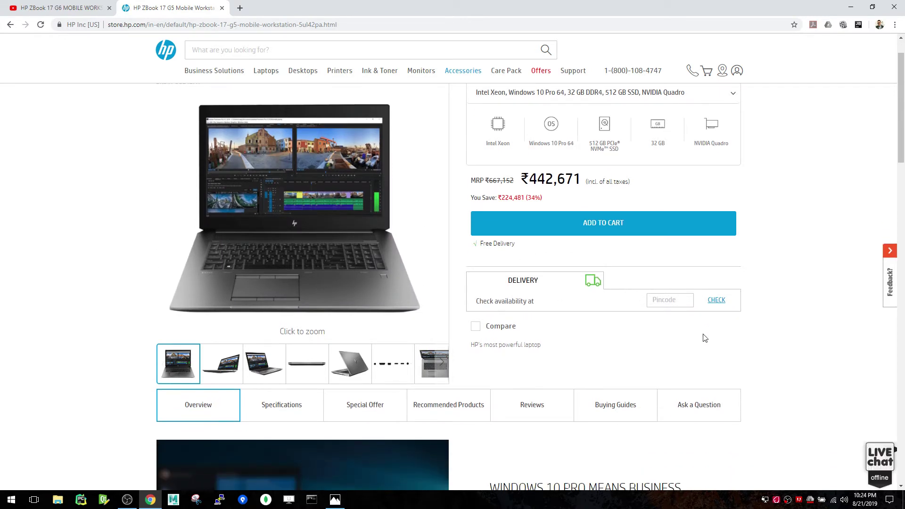
pyautogui.scroll(-1, 704, 338)
pyautogui.scroll(2, 703, 337)
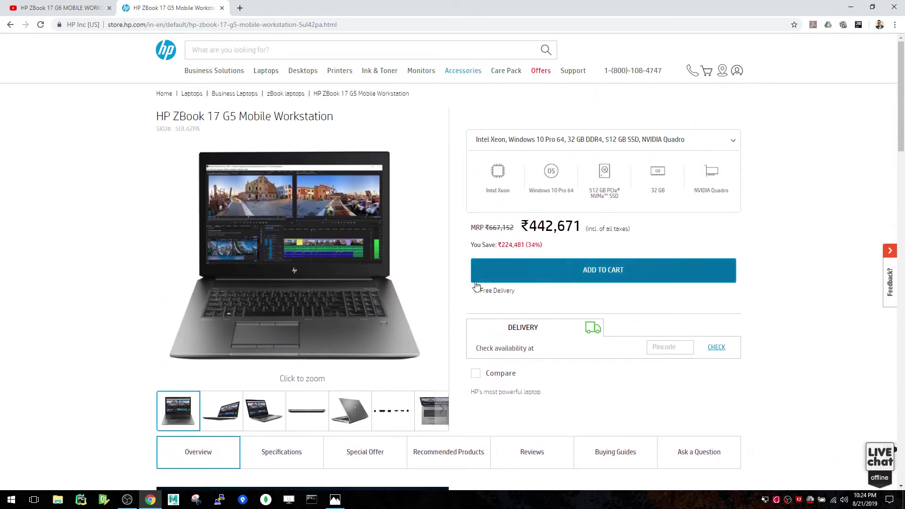
pyautogui.moveTo(295, 208)
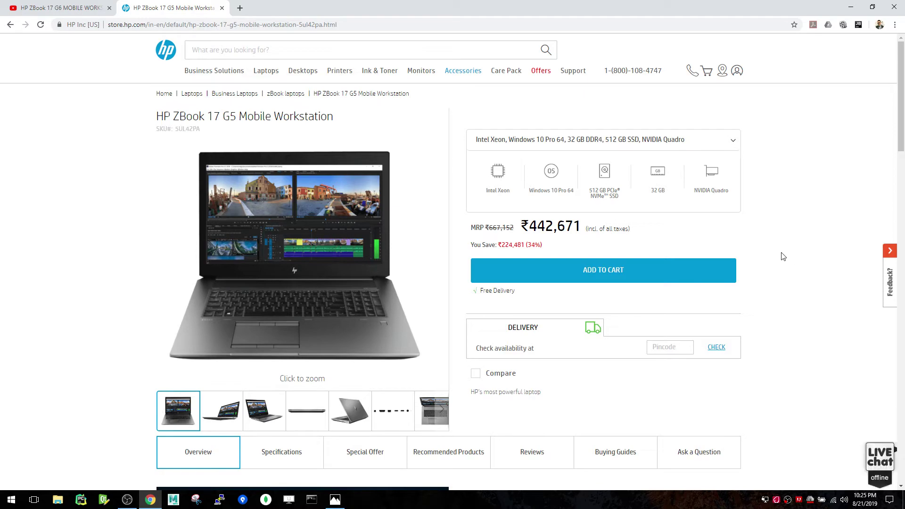
pyautogui.scroll(-2, 741, 209)
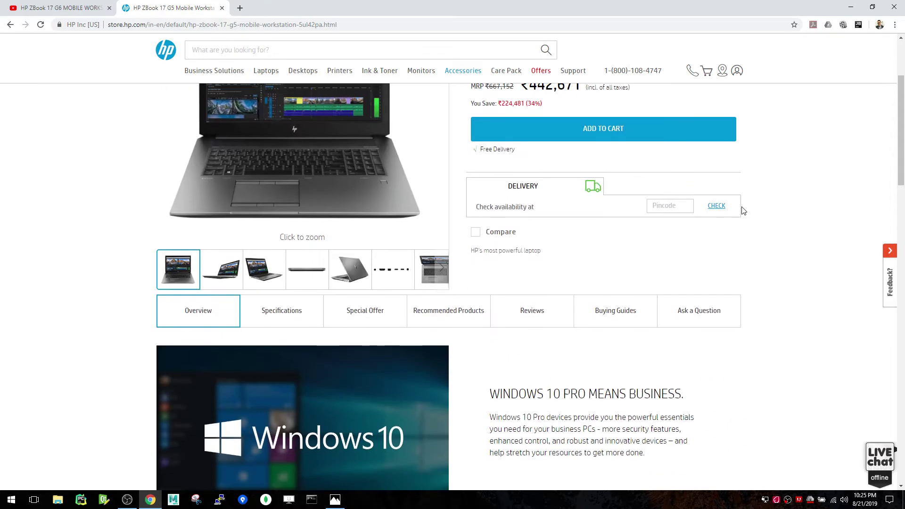
pyautogui.scroll(-2, 742, 209)
pyautogui.scroll(-1, 741, 208)
pyautogui.scroll(2, 743, 210)
pyautogui.scroll(4, 743, 211)
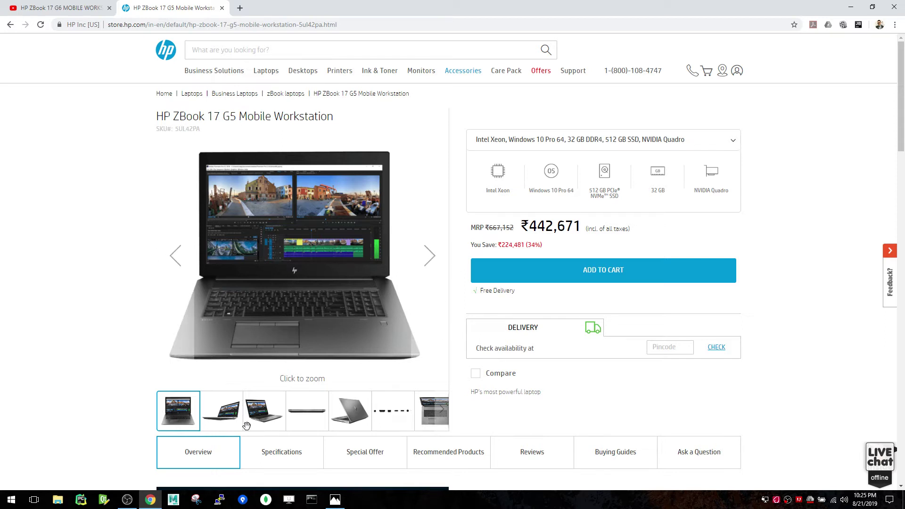
pyautogui.click(225, 406)
pyautogui.click(262, 414)
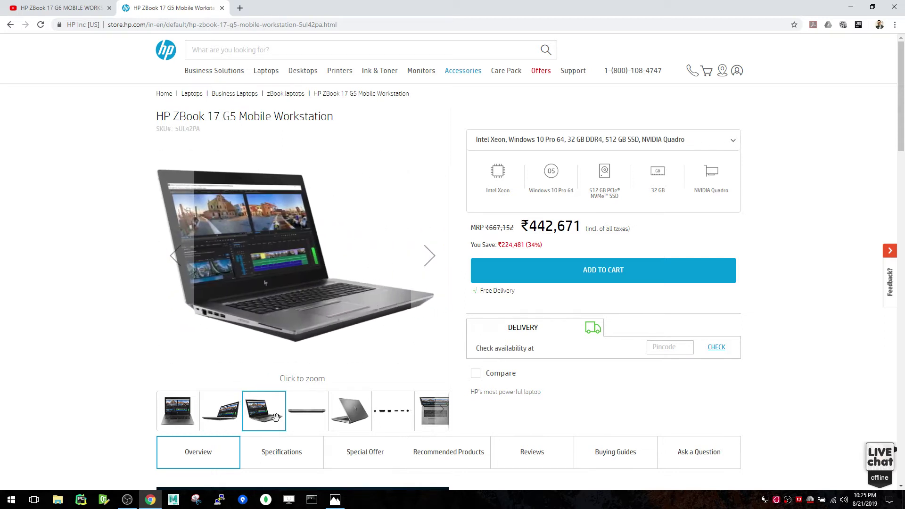
pyautogui.click(318, 419)
pyautogui.click(339, 416)
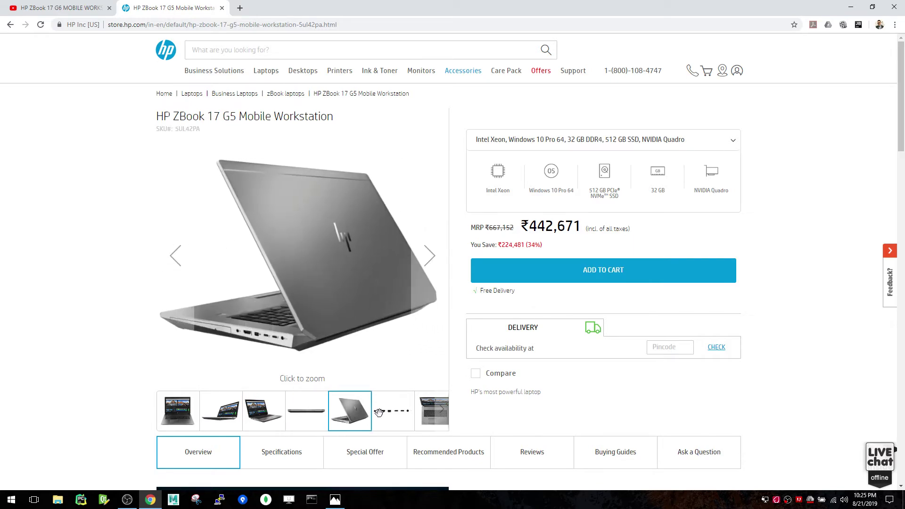
pyautogui.click(404, 413)
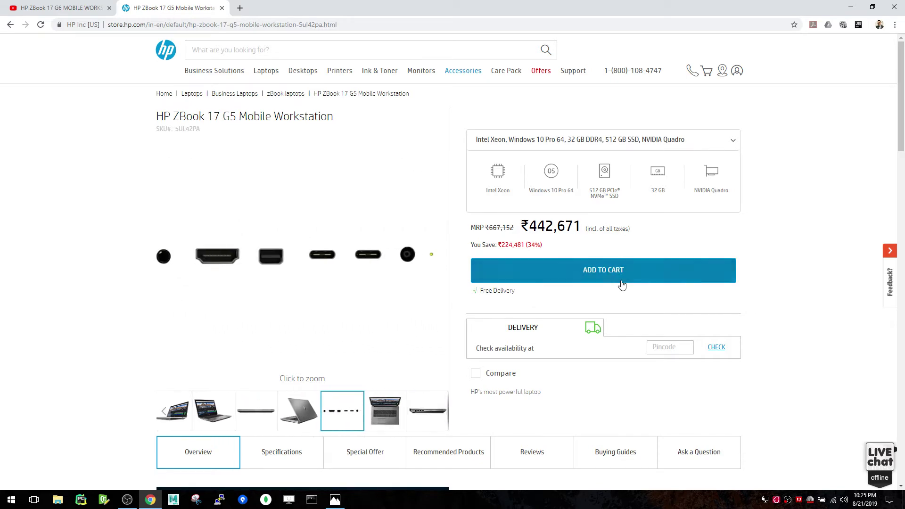
pyautogui.scroll(-3, 620, 283)
pyautogui.scroll(3, 621, 297)
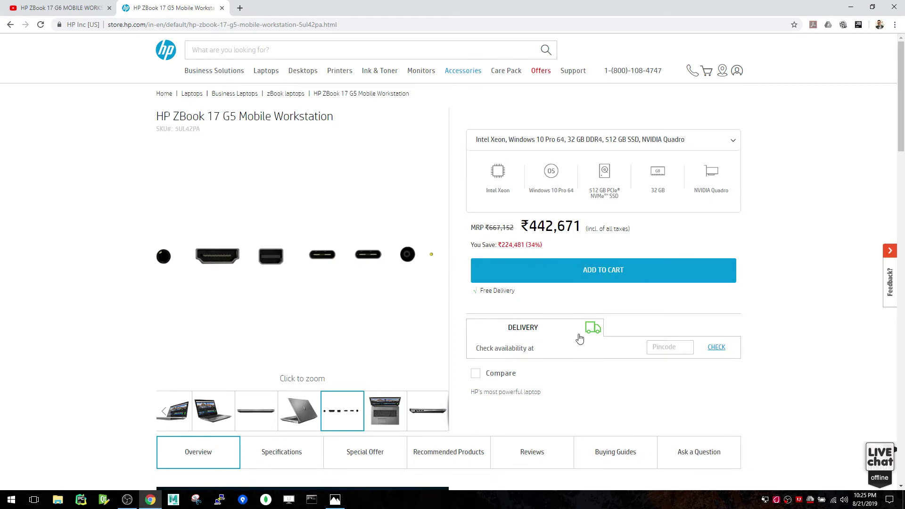
pyautogui.scroll(-5, 578, 338)
pyautogui.scroll(4, 577, 347)
pyautogui.scroll(-3, 566, 324)
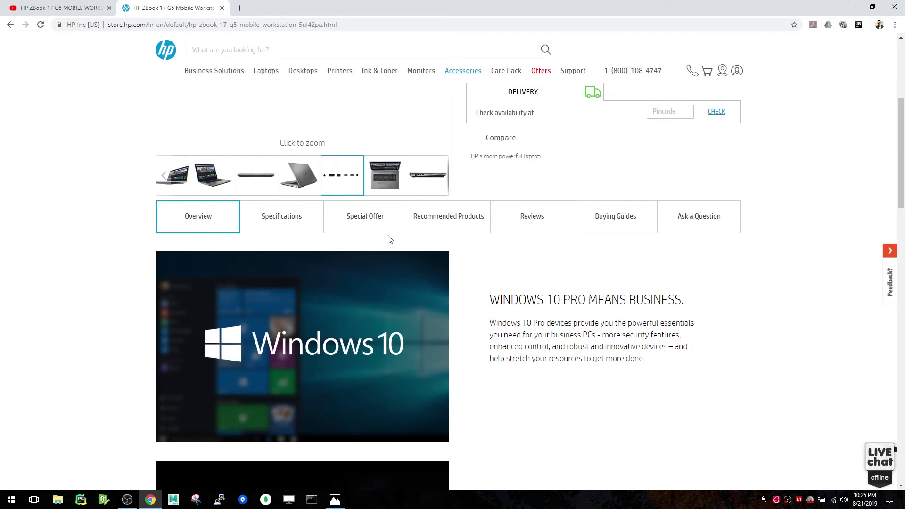
pyautogui.click(297, 226)
pyautogui.scroll(-3, 299, 226)
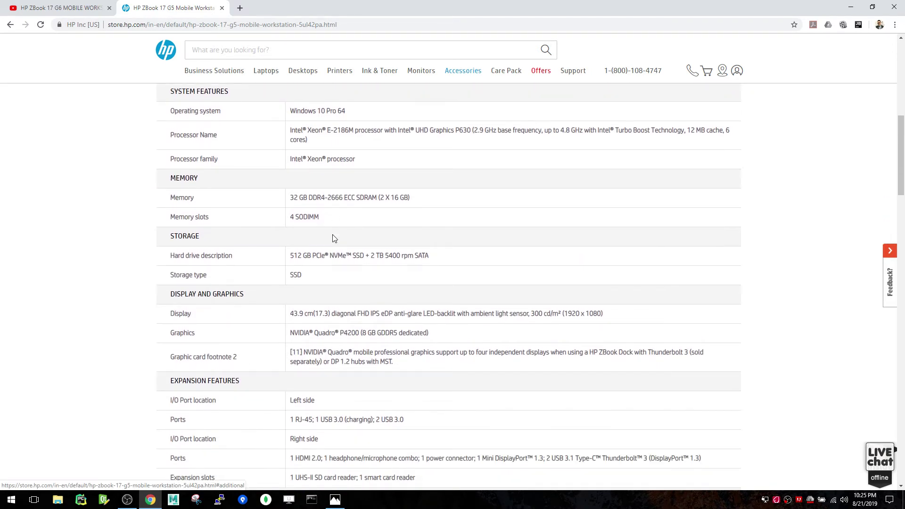
pyautogui.click(336, 500)
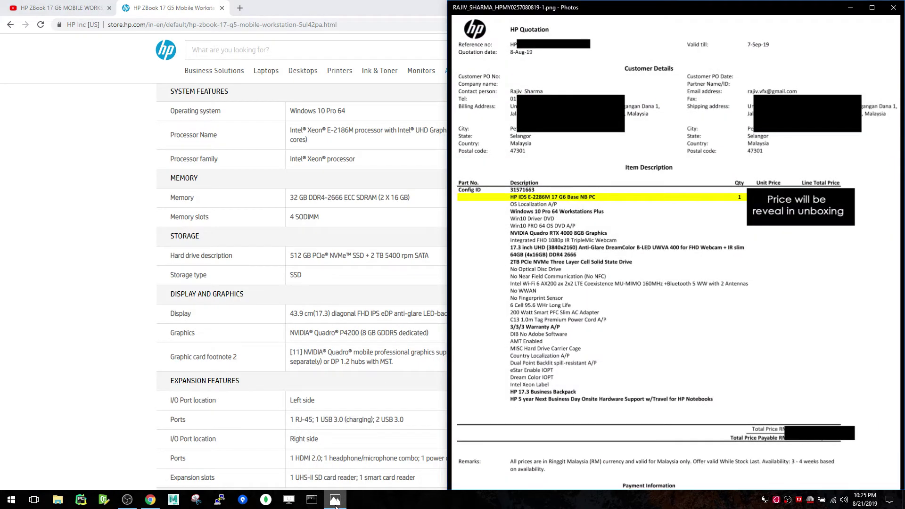
pyautogui.moveTo(614, 202)
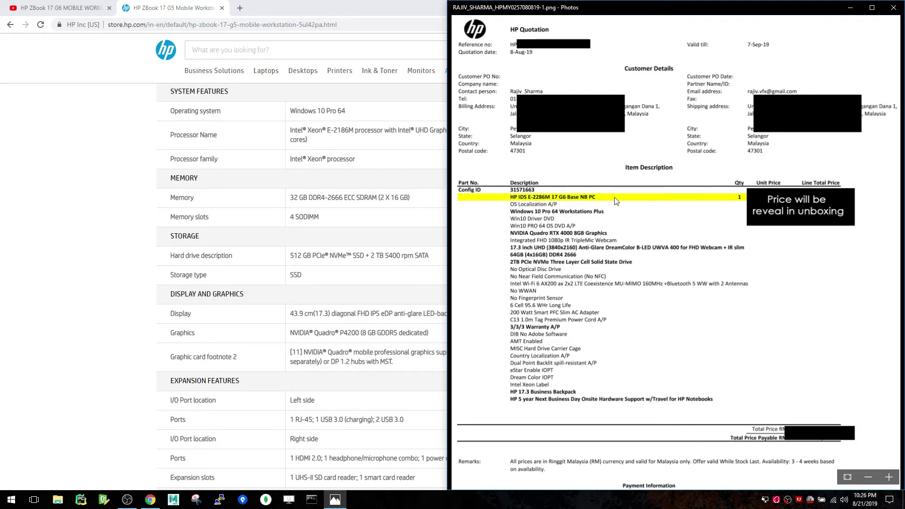
# Step: Compare the quotation image with the G5 specs, then view the laptop's rear photo
pyautogui.click(391, 167)
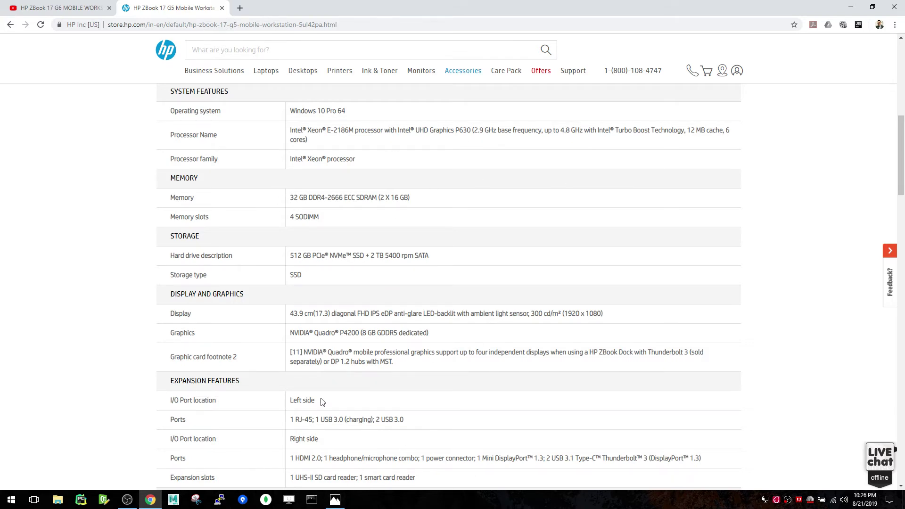
pyautogui.click(335, 499)
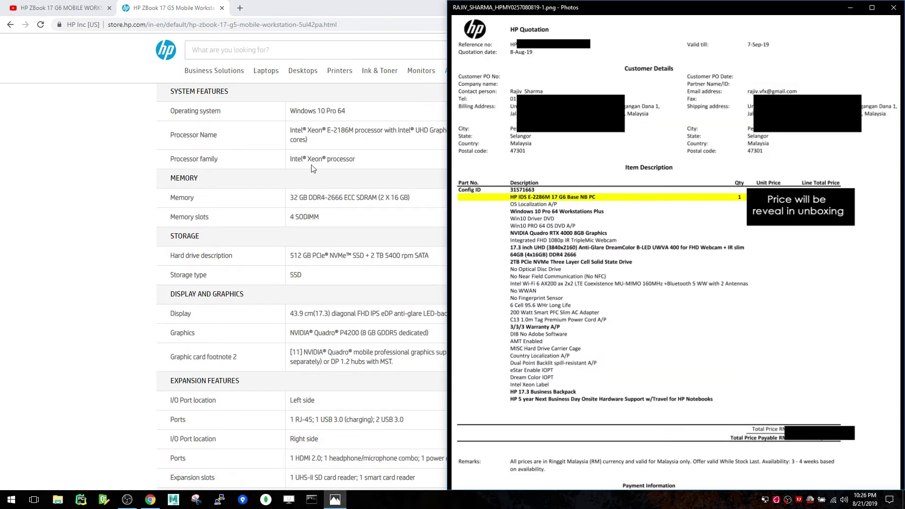
pyautogui.scroll(2, 317, 188)
pyautogui.scroll(-2, 316, 188)
pyautogui.moveTo(675, 283)
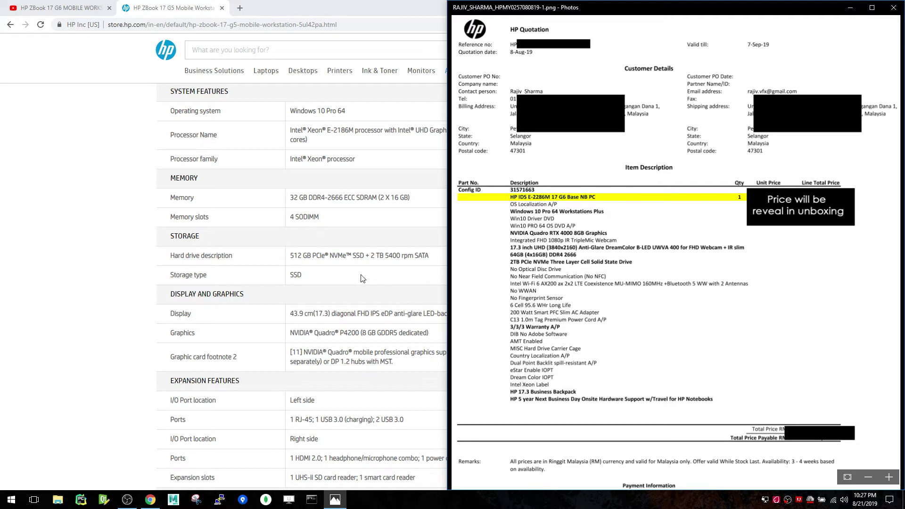
pyautogui.scroll(6, 302, 283)
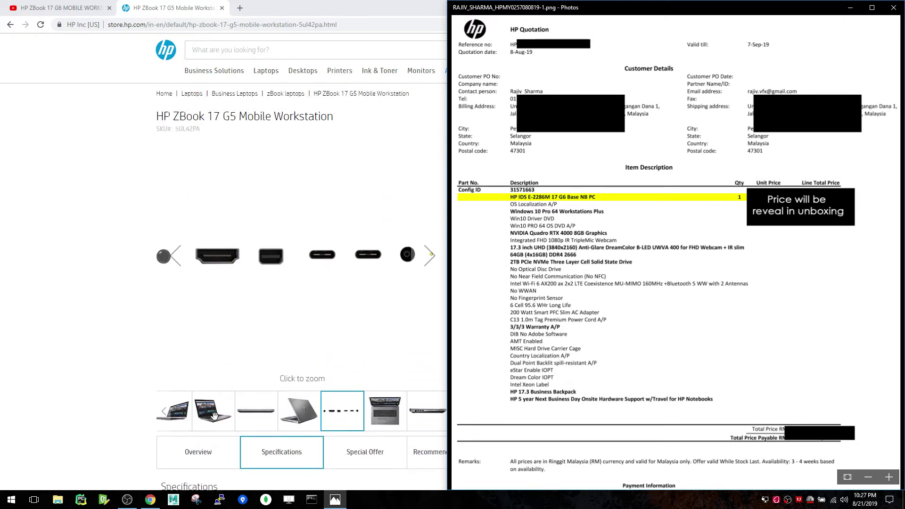
pyautogui.click(215, 414)
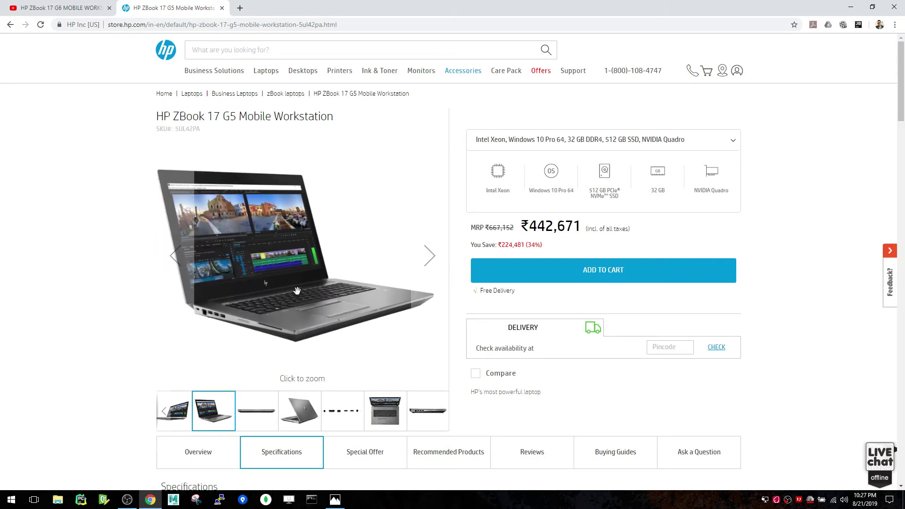
pyautogui.click(304, 409)
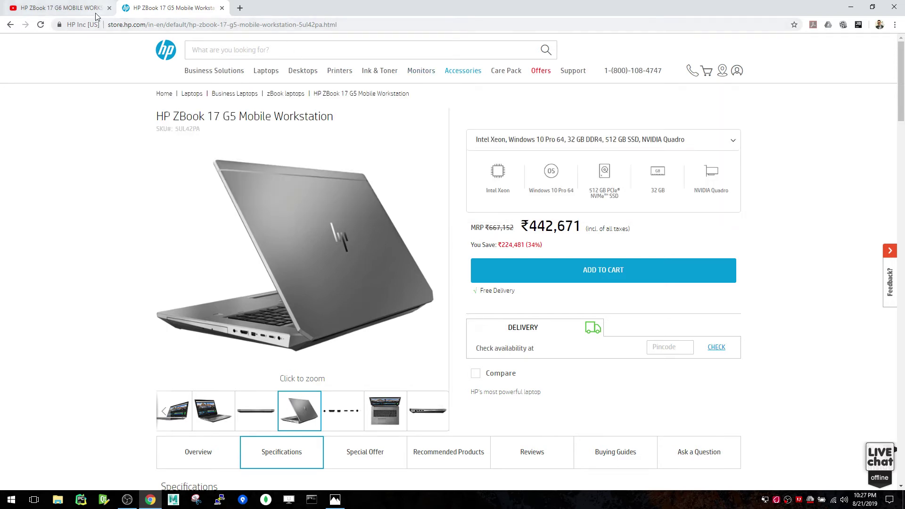
# Step: Replace the address bar contents with a Google search for 'hp usa'
pyautogui.click(214, 26)
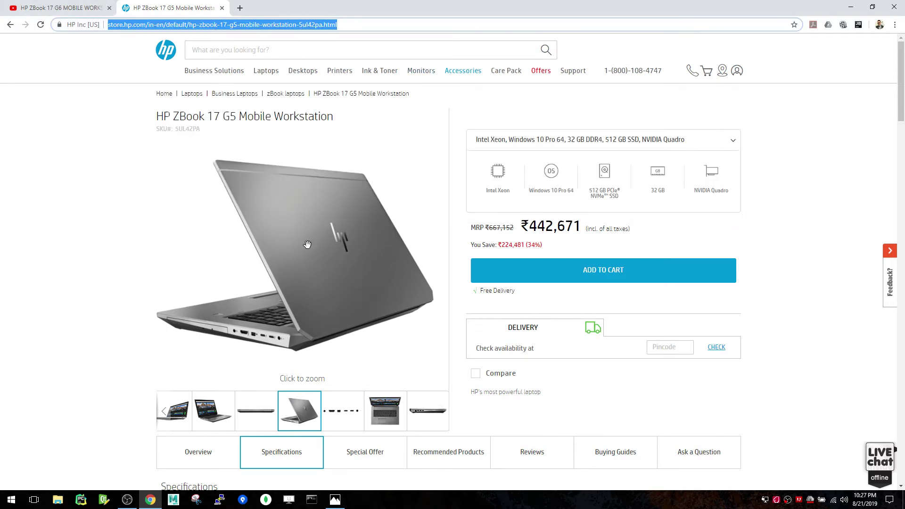
pyautogui.click(210, 27)
pyautogui.hotkey('ctrl', 'a')
pyautogui.write('h')
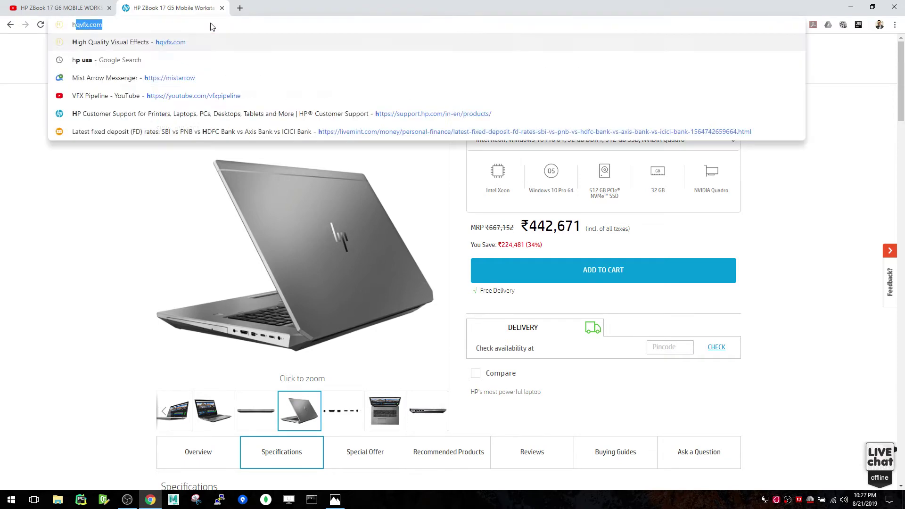
pyautogui.write('p usa')
pyautogui.press('Return')
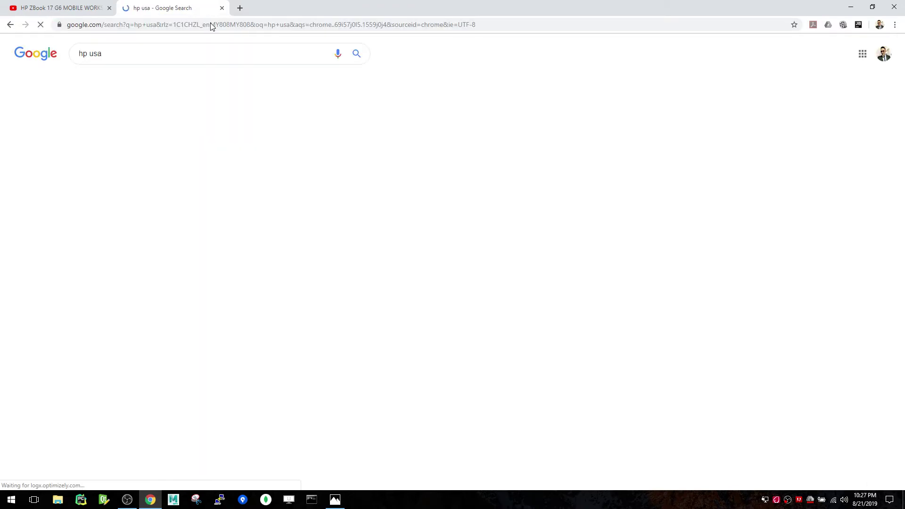
# Step: Open the US HP home page, then its ZBook workstations family page
pyautogui.click(227, 162)
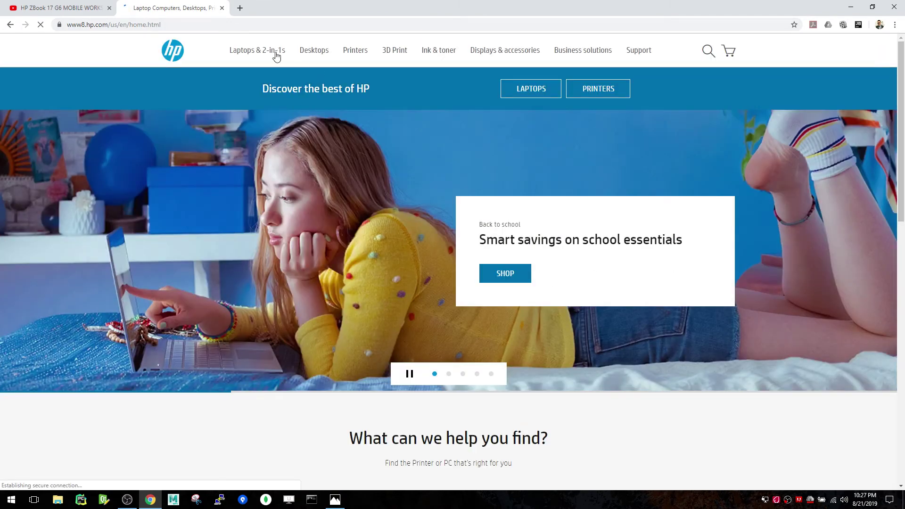
pyautogui.moveTo(257, 50)
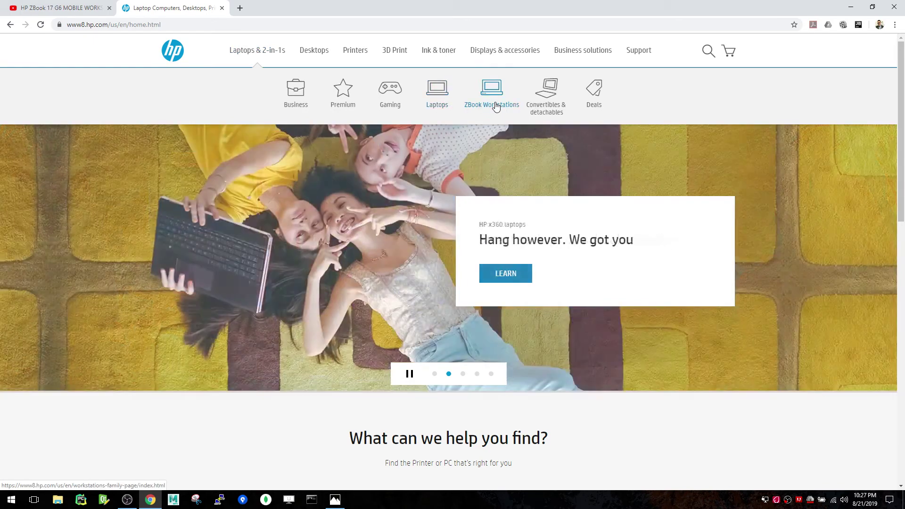
pyautogui.click(497, 107)
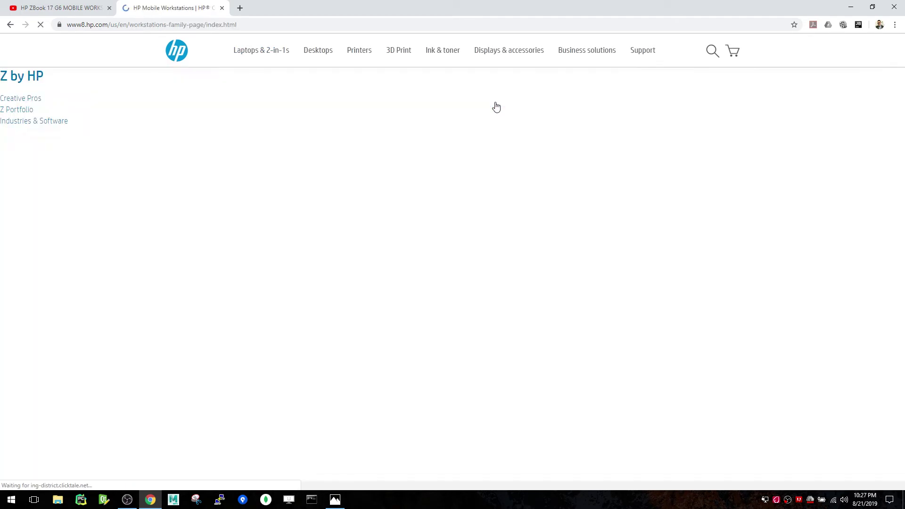
pyautogui.scroll(-4, 565, 173)
pyautogui.scroll(-2, 564, 180)
pyautogui.scroll(-4, 564, 177)
pyautogui.scroll(-3, 579, 183)
pyautogui.scroll(-5, 586, 191)
pyautogui.scroll(-5, 585, 211)
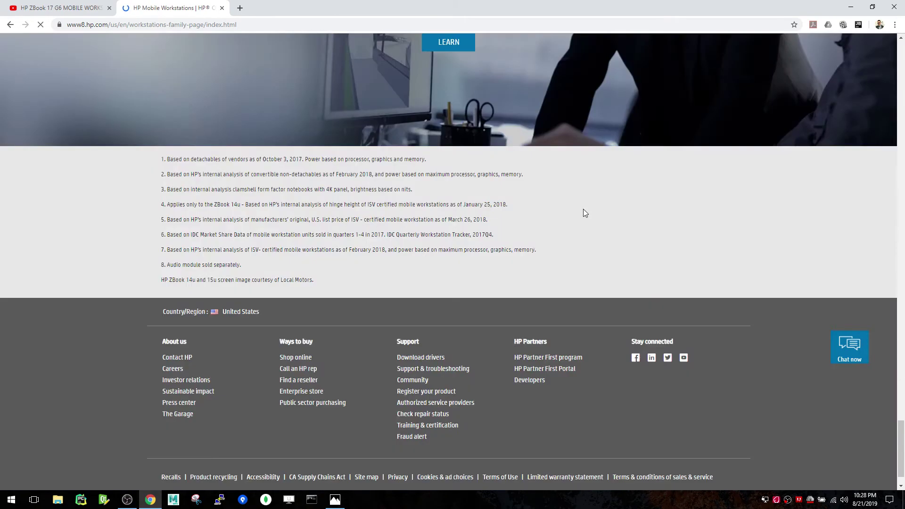
pyautogui.scroll(5, 585, 210)
pyautogui.scroll(5, 585, 211)
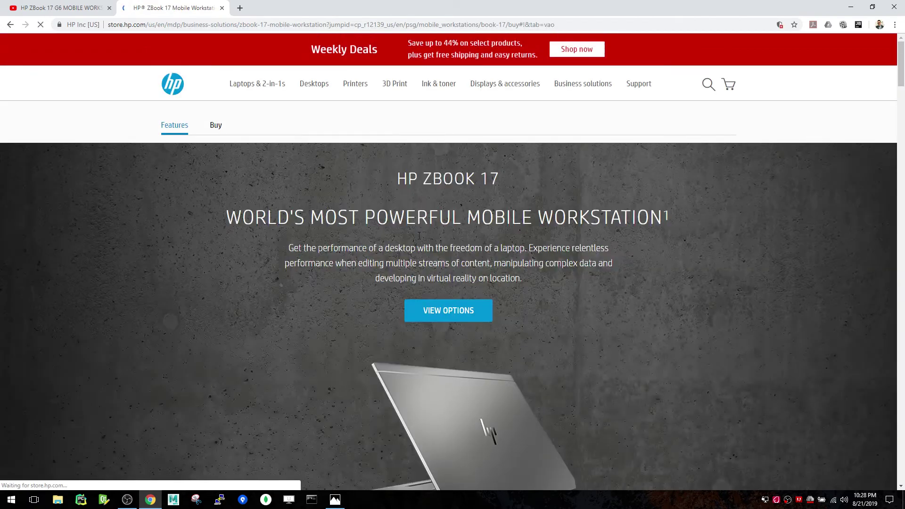
pyautogui.scroll(-3, 616, 290)
pyautogui.scroll(-3, 616, 290)
pyautogui.scroll(-1, 616, 290)
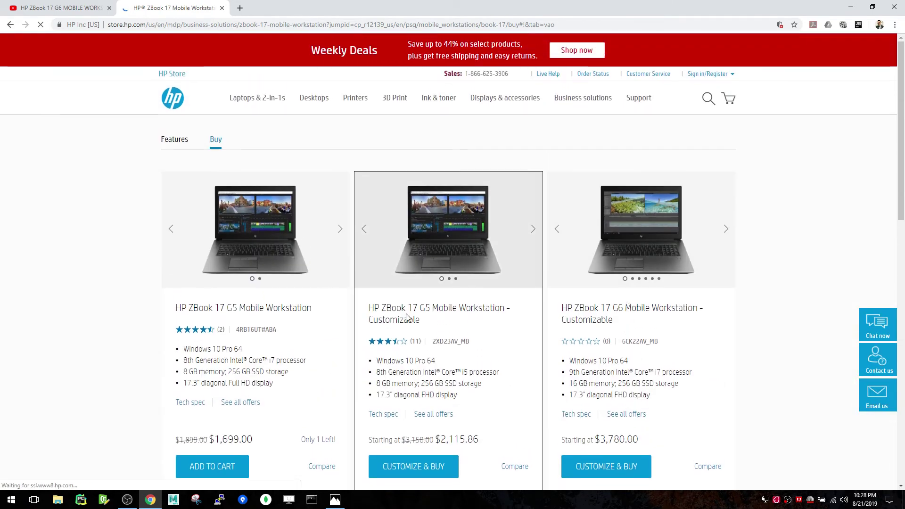
pyautogui.scroll(-3, 572, 318)
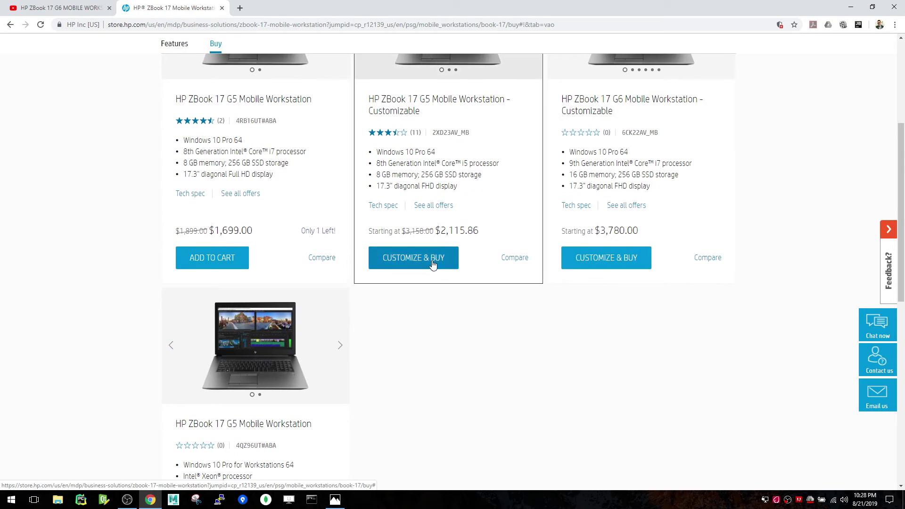
pyautogui.scroll(-4, 460, 275)
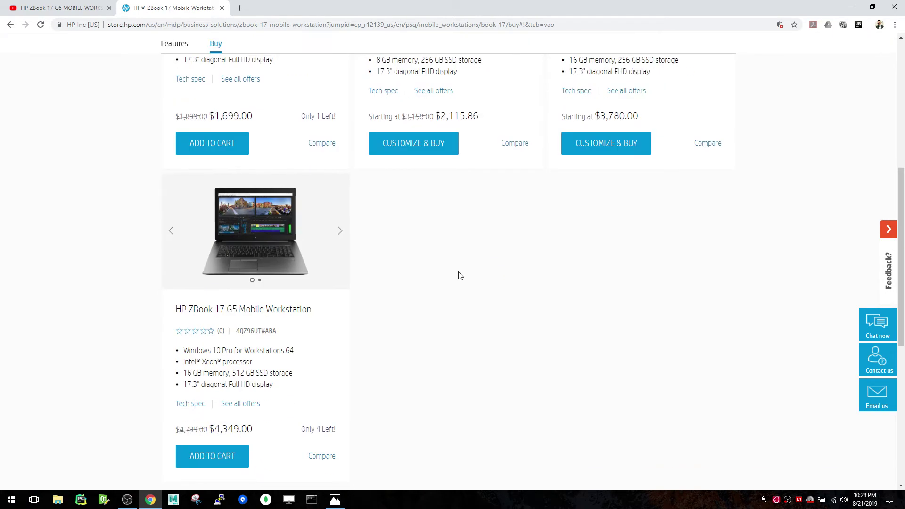
pyautogui.scroll(3, 459, 276)
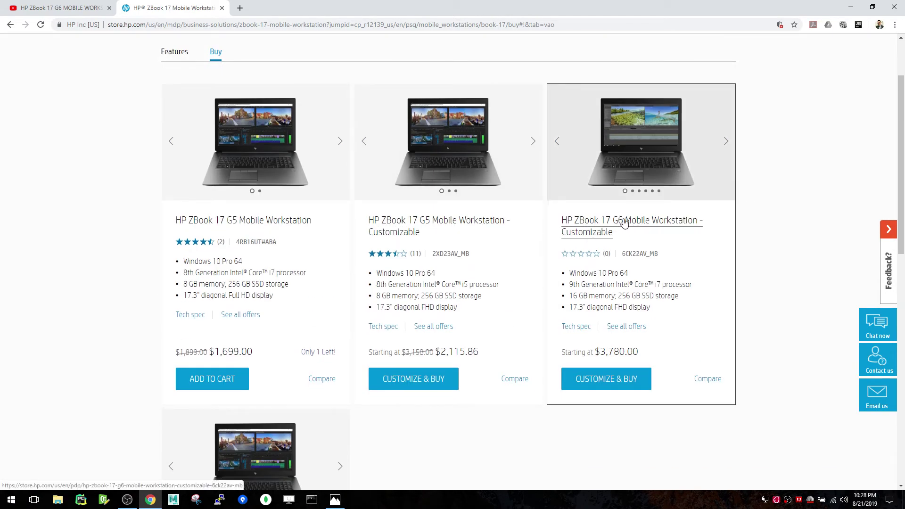
pyautogui.scroll(-3, 598, 228)
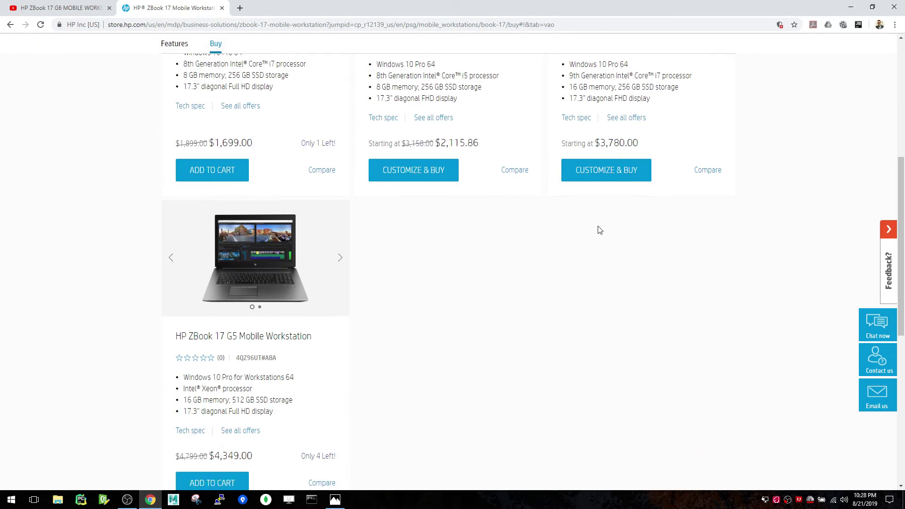
pyautogui.scroll(1, 599, 230)
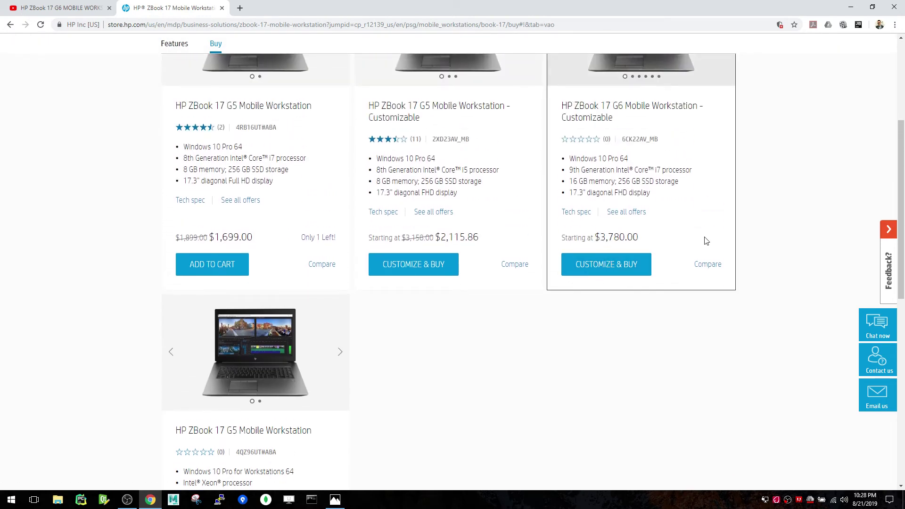
# Step: Start customising the HP ZBook 17 G6 and view the HP quotation image alongside
pyautogui.click(611, 266)
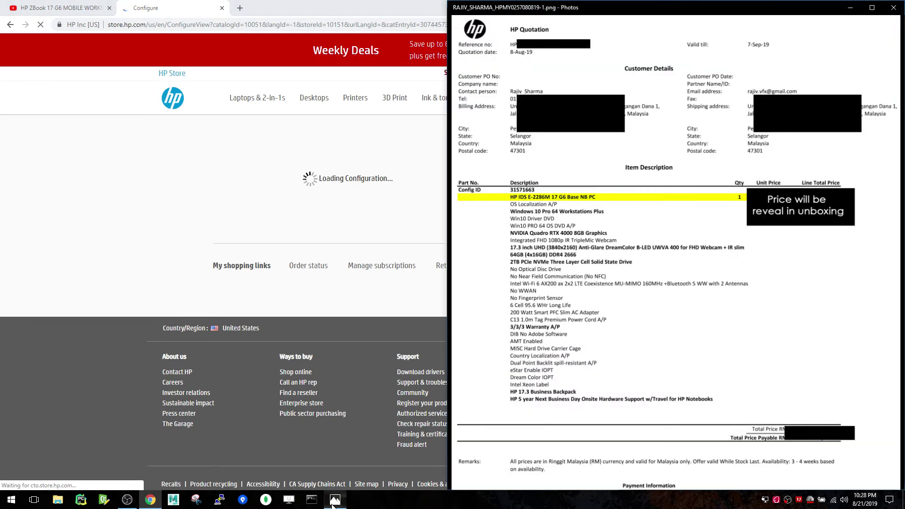
pyautogui.click(335, 499)
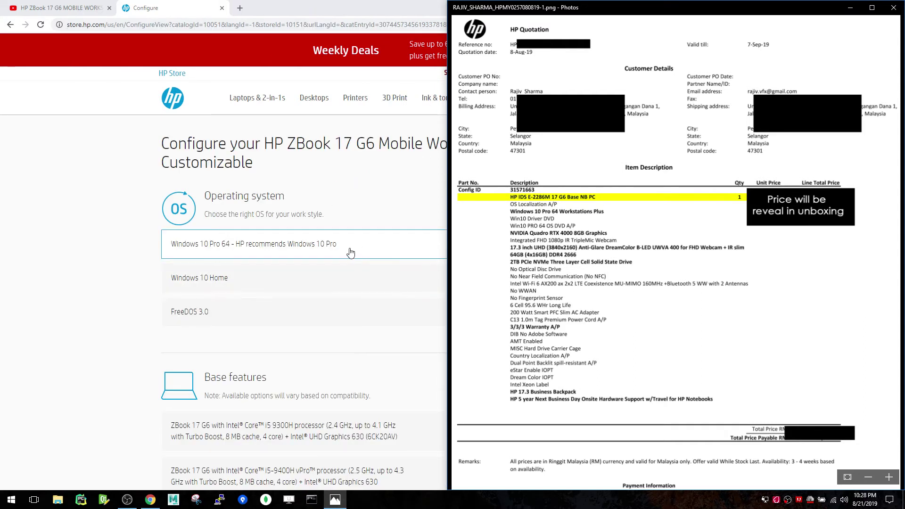
# Step: Return to the G6 processor options, then reopen the quotation image for comparison
pyautogui.moveTo(672, 283)
pyautogui.click(99, 361)
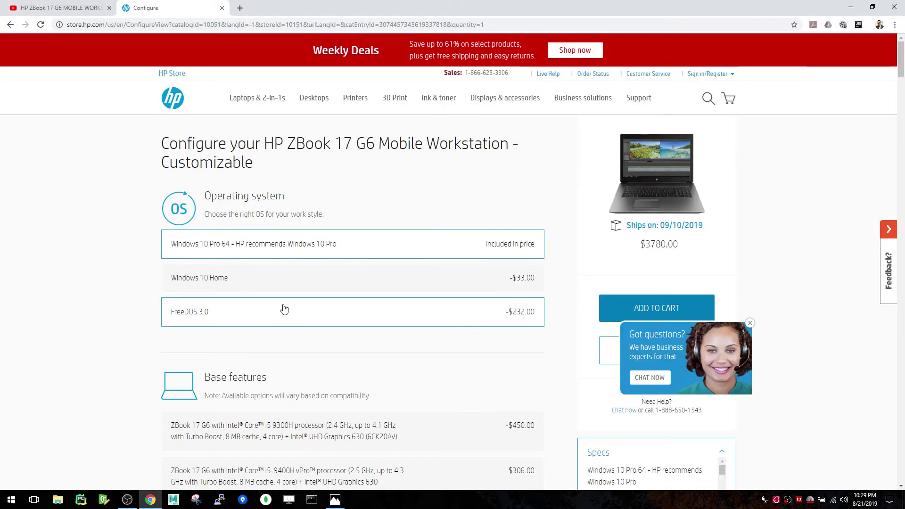
pyautogui.scroll(-1, 465, 292)
pyautogui.scroll(-2, 464, 292)
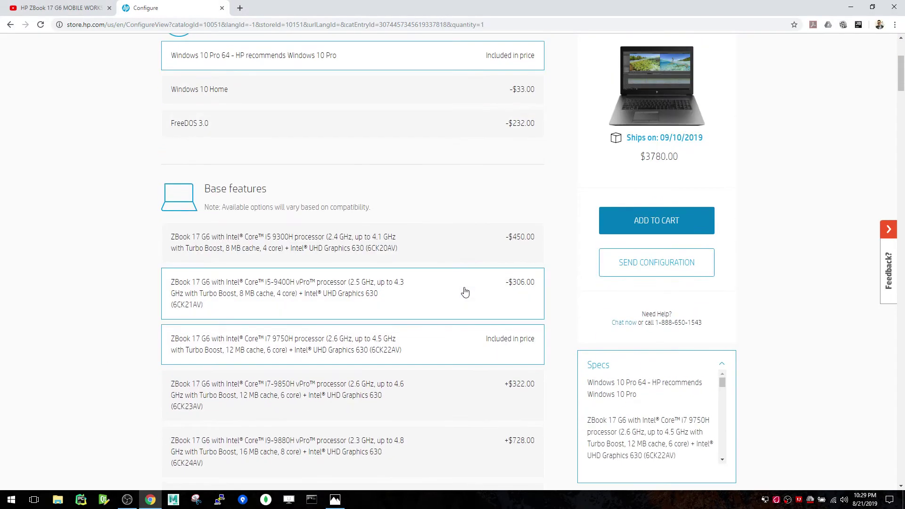
pyautogui.scroll(-2, 465, 293)
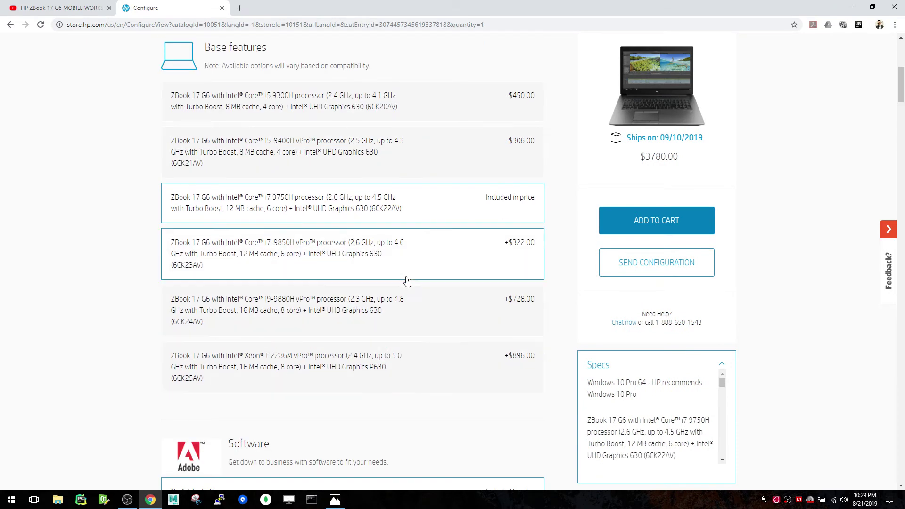
pyautogui.scroll(-1, 414, 266)
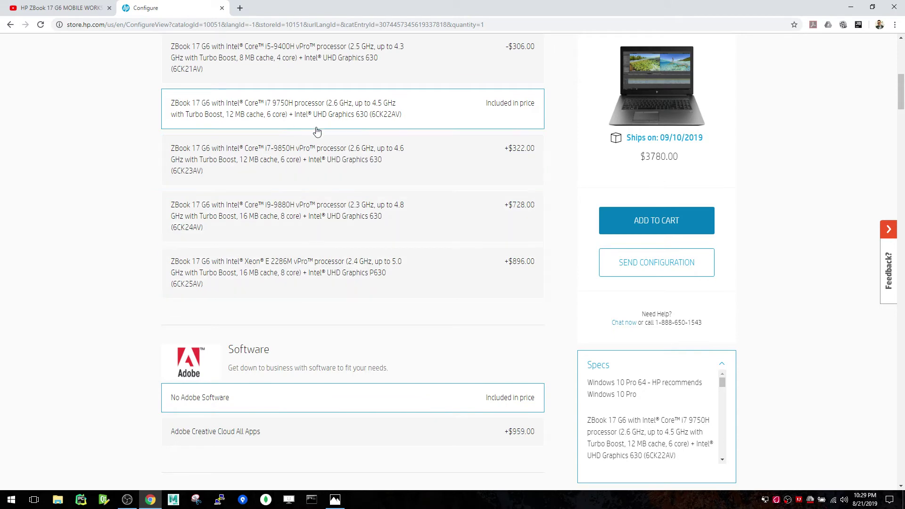
pyautogui.scroll(2, 319, 137)
pyautogui.scroll(-3, 318, 136)
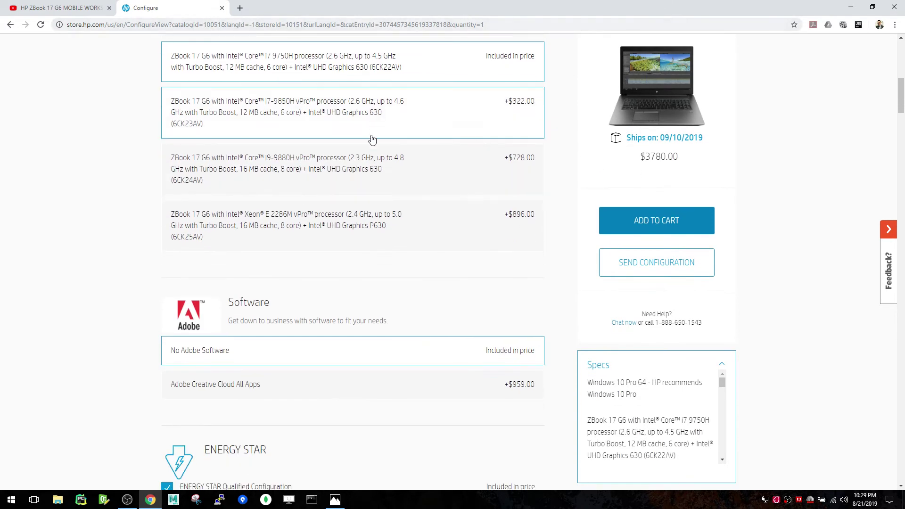
pyautogui.scroll(1, 357, 249)
pyautogui.scroll(1, 358, 250)
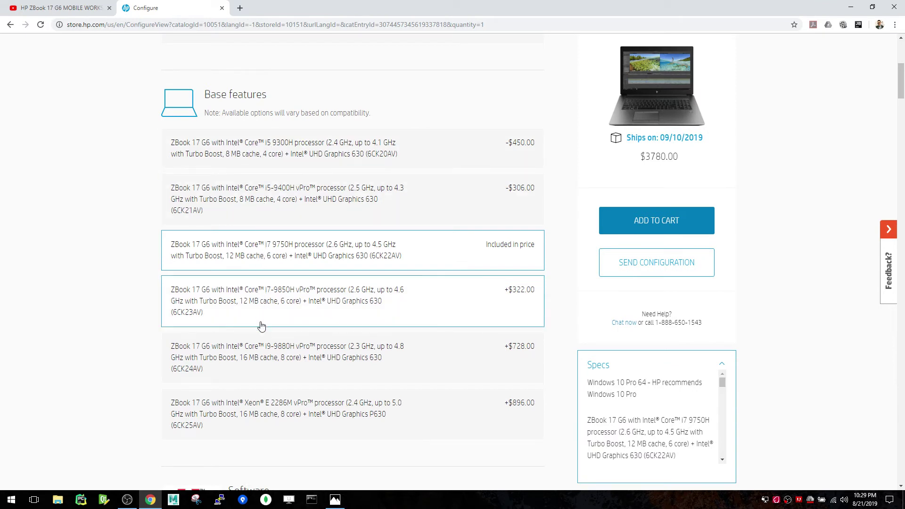
pyautogui.scroll(-1, 262, 368)
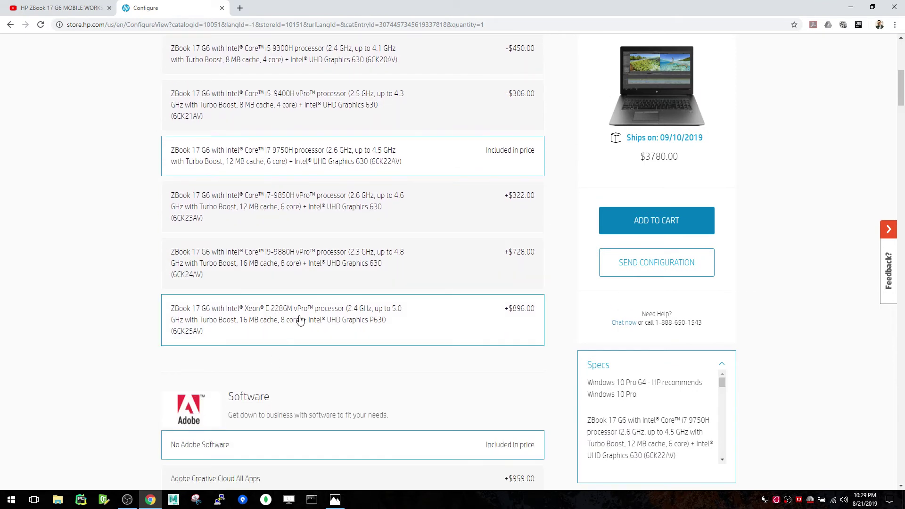
pyautogui.click(334, 499)
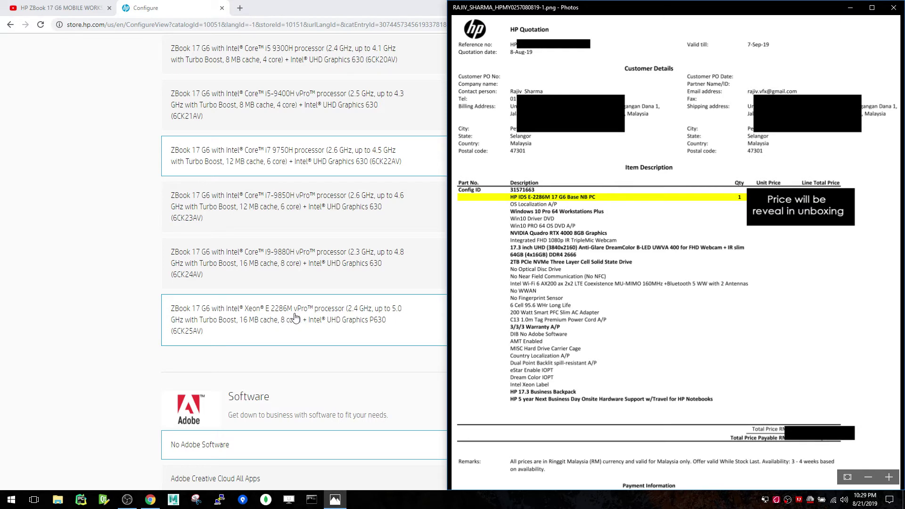
# Step: Select the Intel Xeon E-2286M vPro processor, bringing the total to $4,525
pyautogui.click(395, 319)
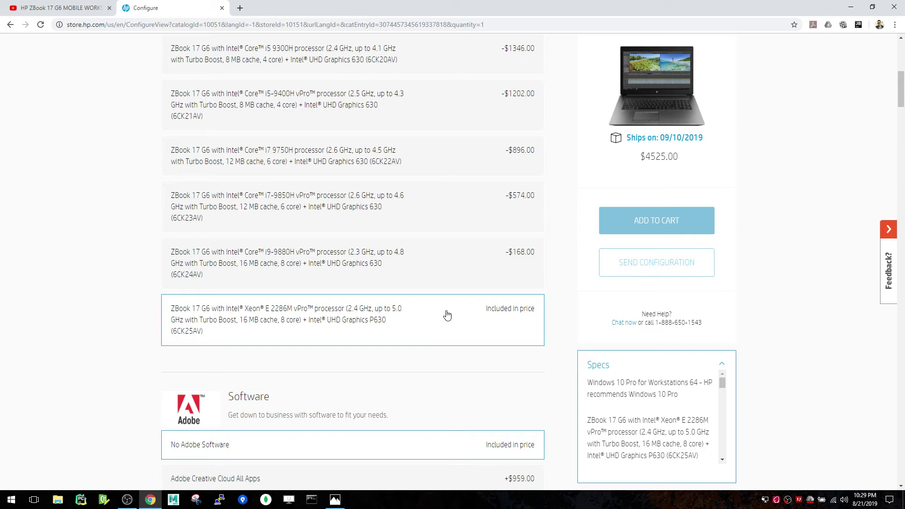
pyautogui.scroll(-2, 446, 314)
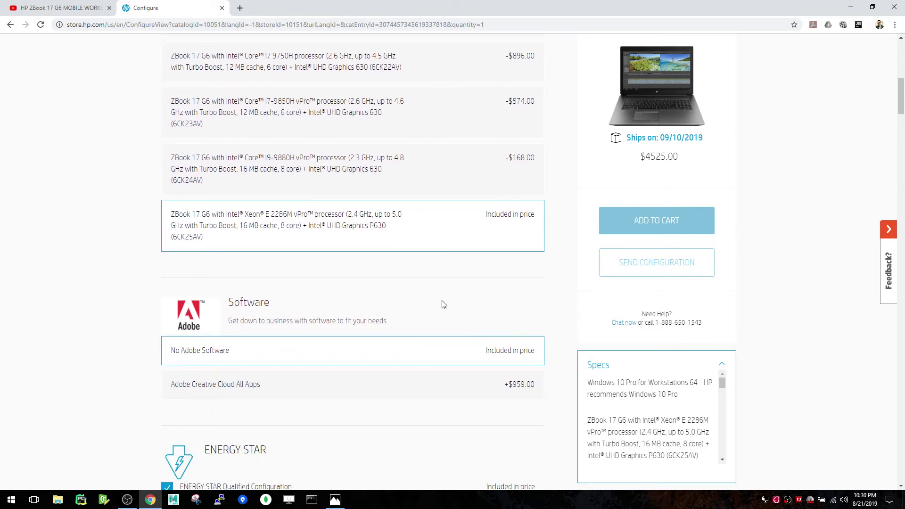
pyautogui.scroll(-1, 433, 311)
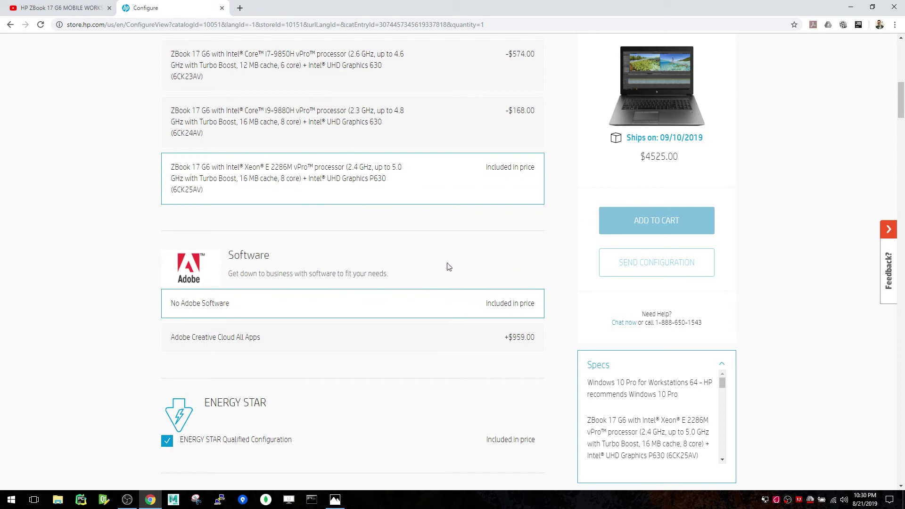
pyautogui.scroll(-2, 448, 265)
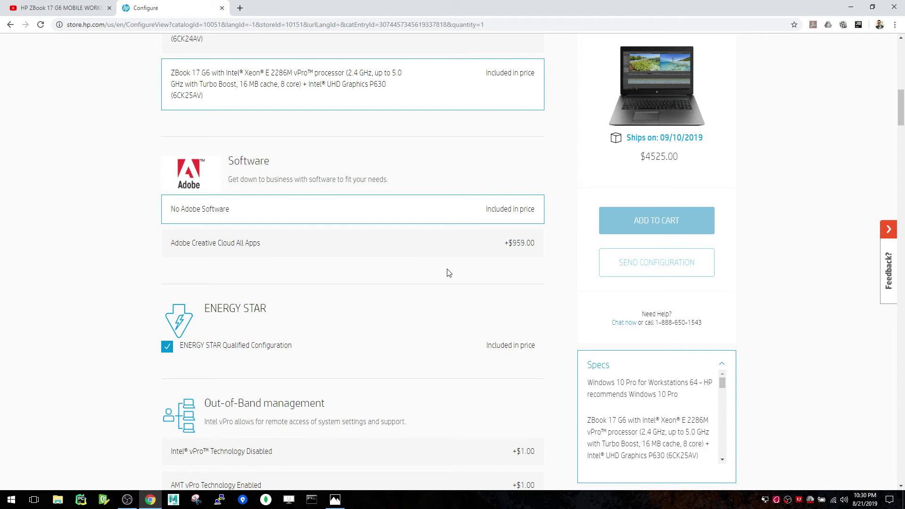
pyautogui.scroll(-2, 448, 274)
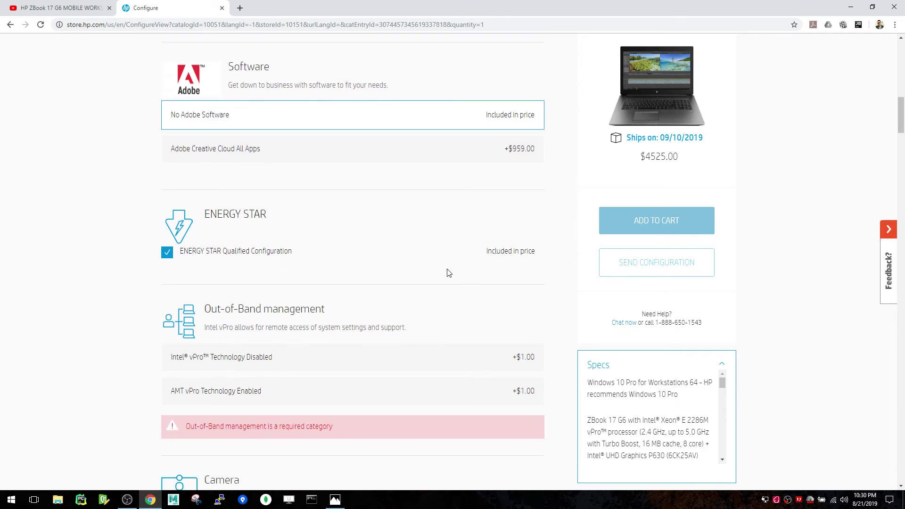
pyautogui.scroll(-1, 448, 273)
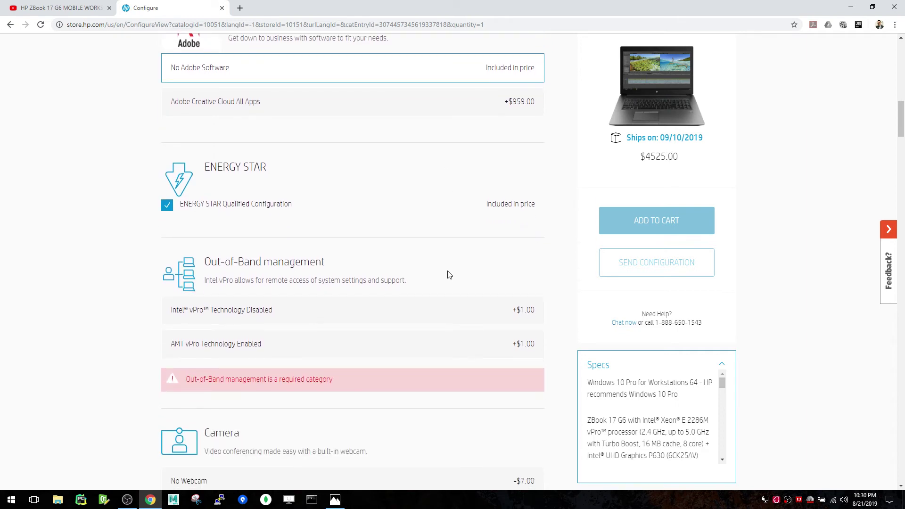
pyautogui.scroll(-2, 448, 275)
pyautogui.scroll(-4, 448, 275)
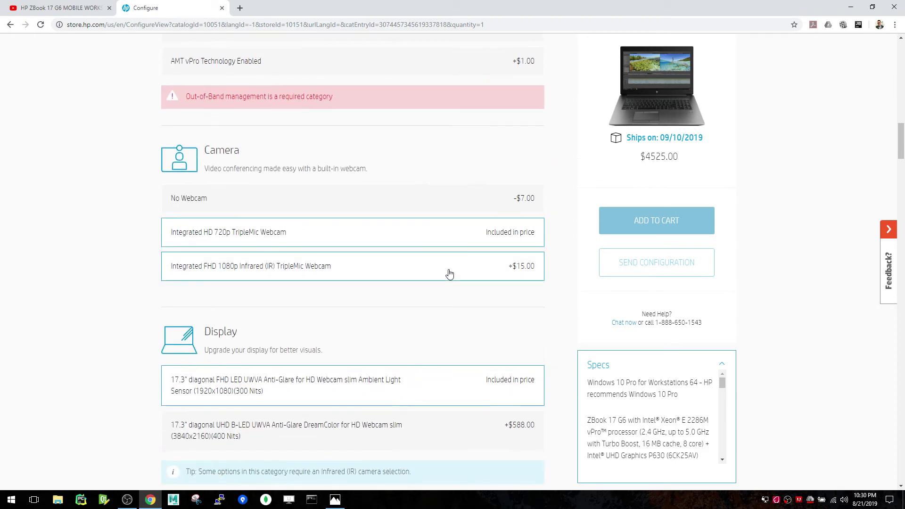
pyautogui.scroll(-2, 450, 273)
pyautogui.scroll(-1, 451, 265)
pyautogui.scroll(-3, 467, 245)
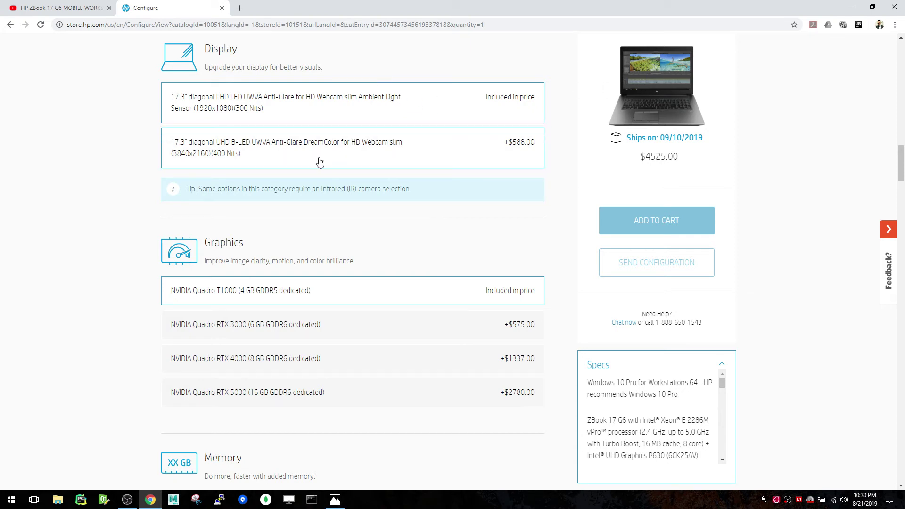
# Step: Choose the 17.3" UHD DreamColor display and NVIDIA Quadro RTX 4000 graphics
pyautogui.click(301, 143)
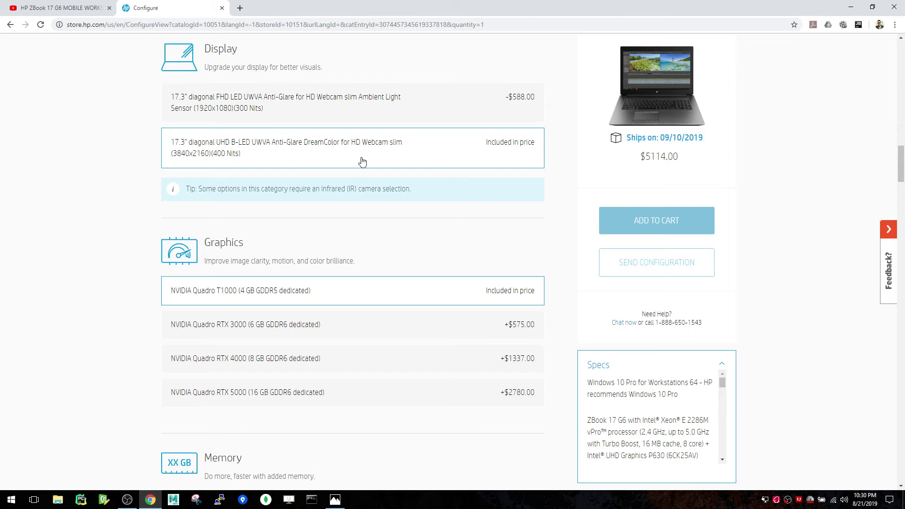
pyautogui.scroll(-2, 504, 205)
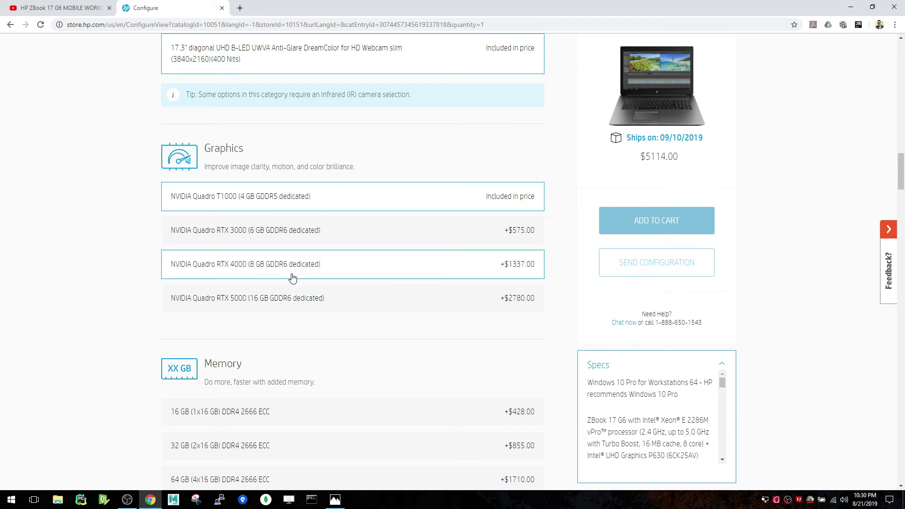
pyautogui.click(299, 259)
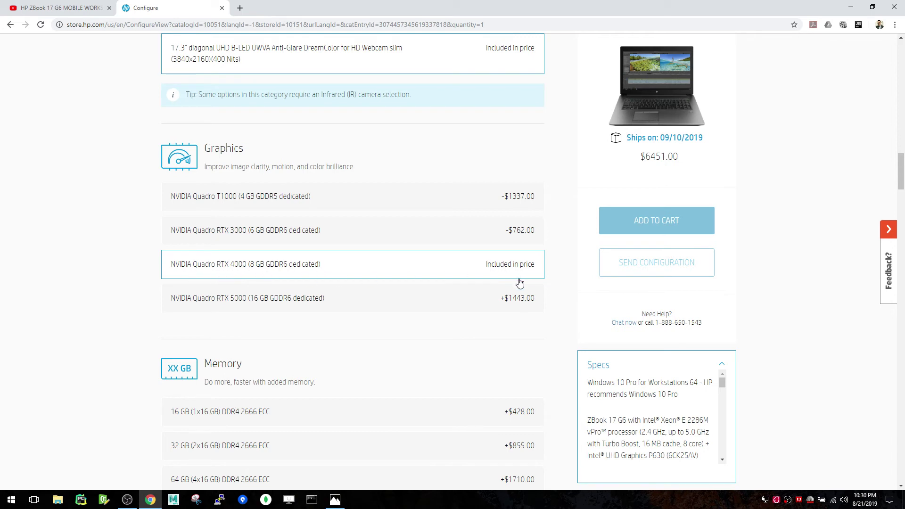
pyautogui.scroll(-1, 520, 283)
pyautogui.scroll(-1, 520, 283)
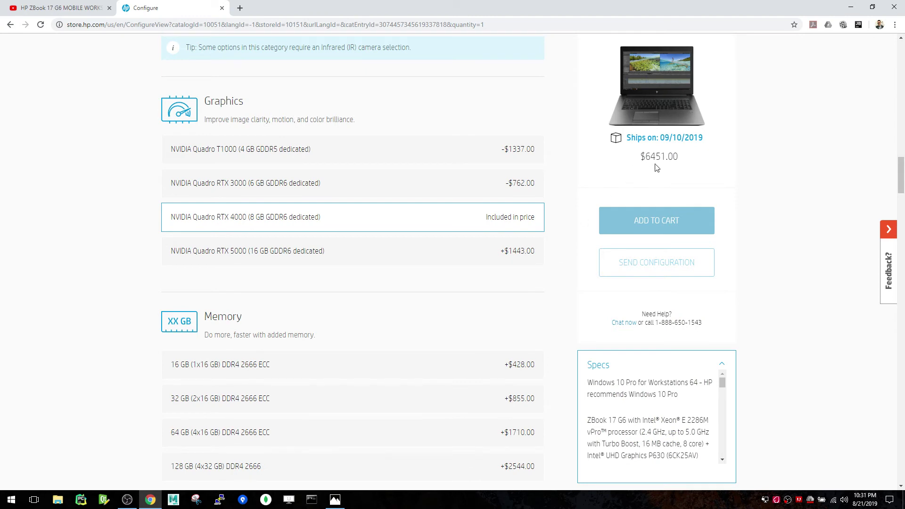
pyautogui.scroll(-2, 622, 197)
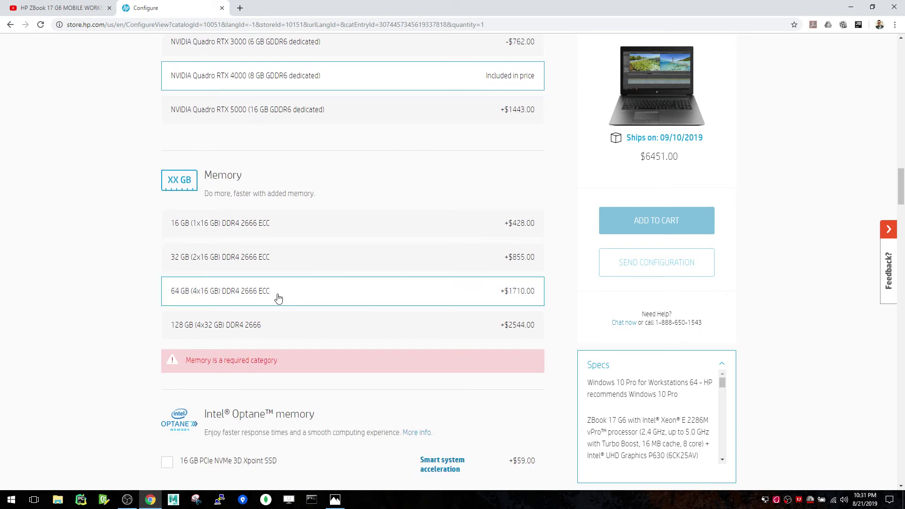
# Step: Recheck the HP quotation image, then select the 64 GB ECC memory option
pyautogui.click(338, 500)
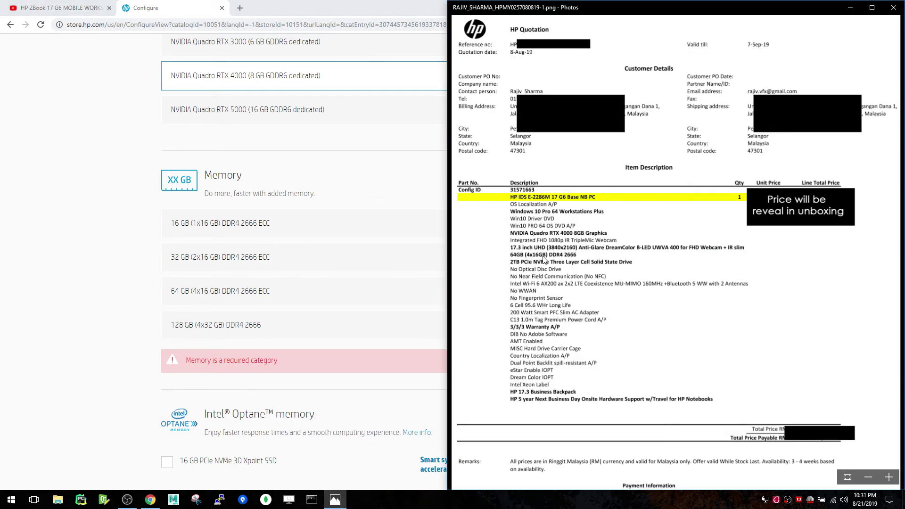
pyautogui.click(92, 248)
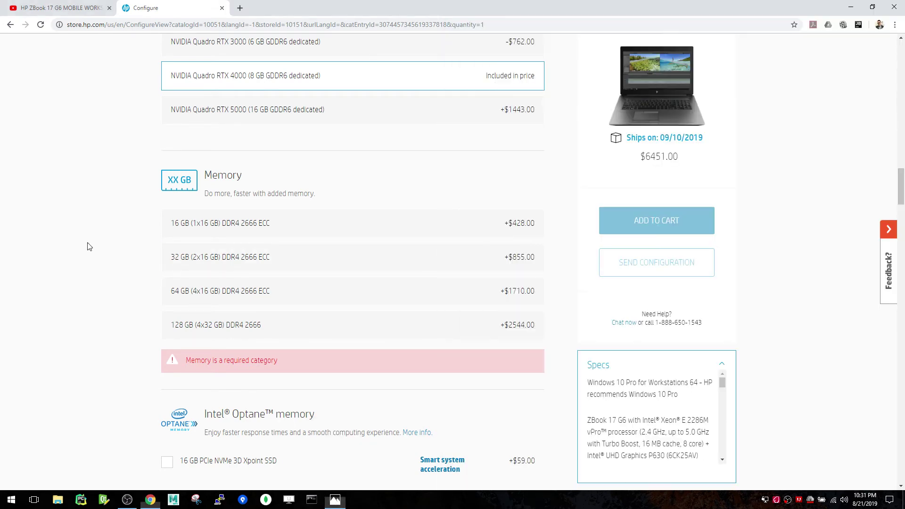
pyautogui.click(435, 287)
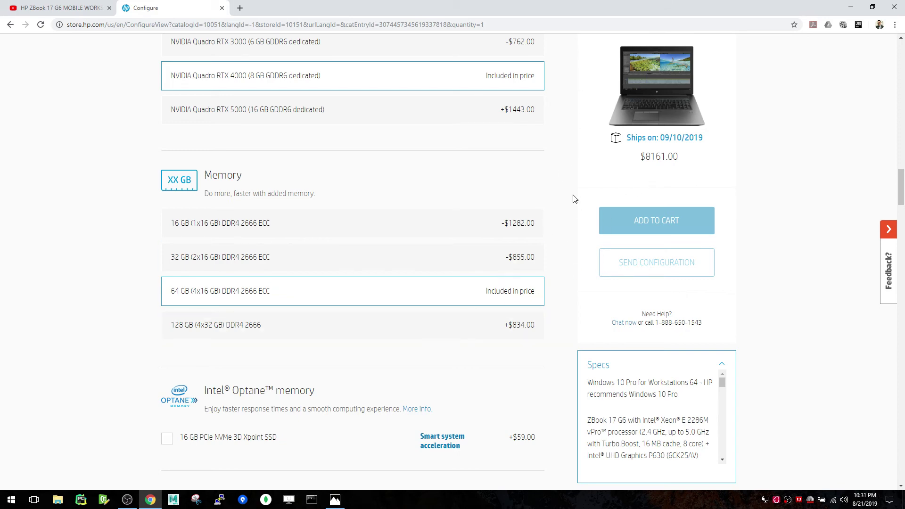
pyautogui.scroll(-2, 286, 303)
pyautogui.scroll(-4, 297, 305)
pyautogui.scroll(-2, 336, 271)
pyautogui.scroll(-1, 334, 269)
# Step: Select the 2 TB PCIe NVMe SSD storage option, bringing the total to $8,878
pyautogui.click(268, 289)
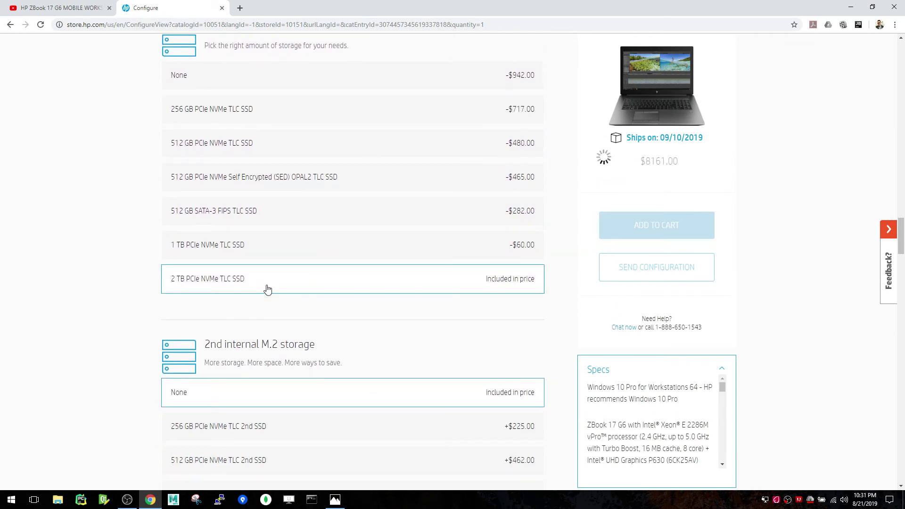
pyautogui.scroll(-3, 483, 343)
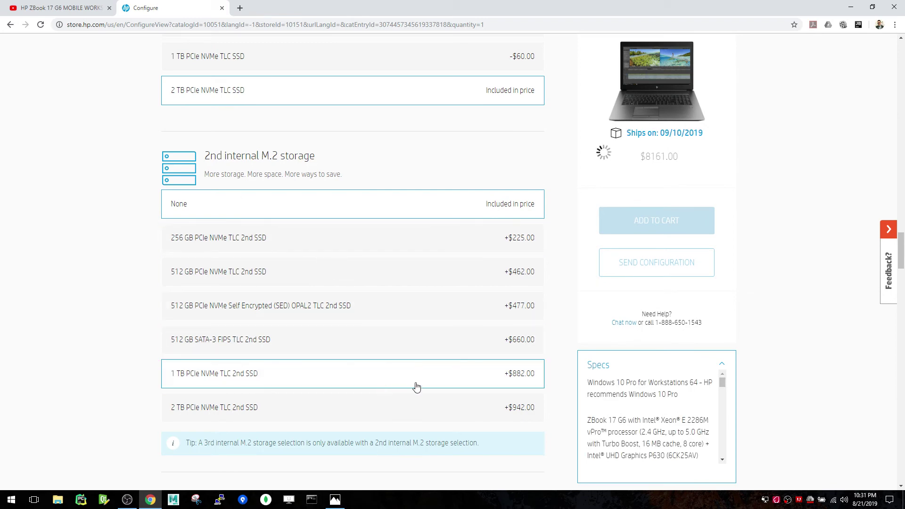
pyautogui.scroll(-3, 455, 288)
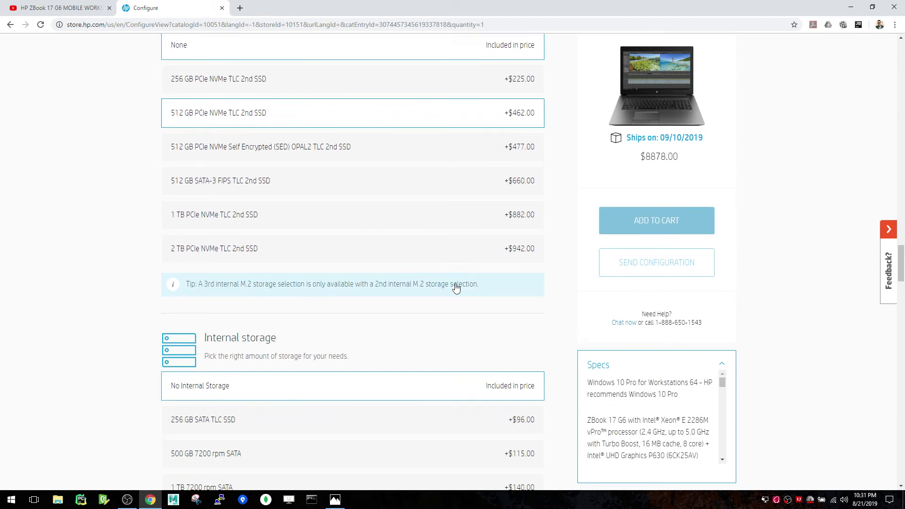
pyautogui.scroll(-2, 481, 259)
pyautogui.scroll(-2, 470, 215)
pyautogui.scroll(-3, 424, 244)
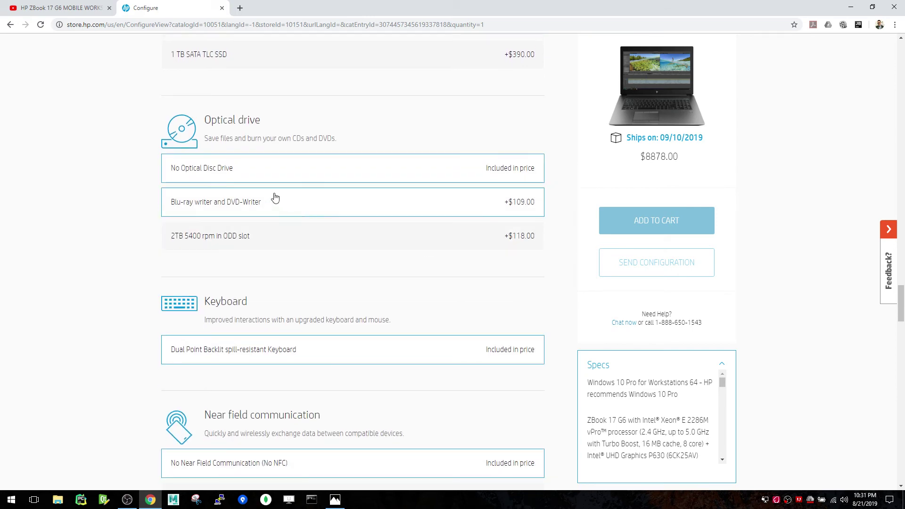
pyautogui.scroll(-3, 410, 222)
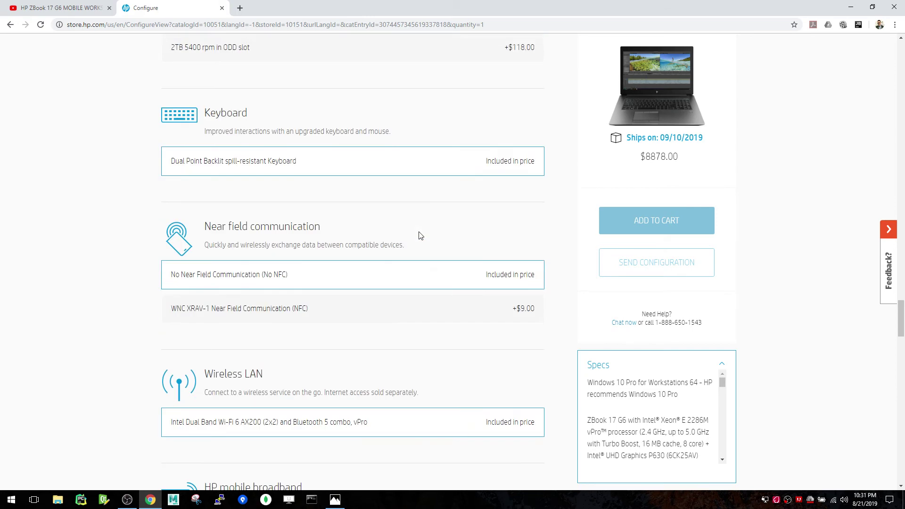
pyautogui.scroll(3, 418, 237)
pyautogui.scroll(-3, 296, 241)
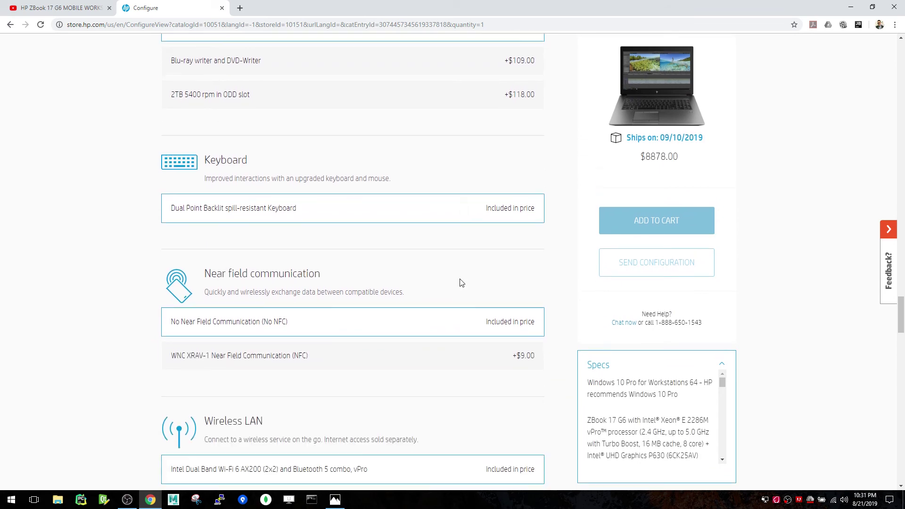
pyautogui.scroll(-3, 404, 293)
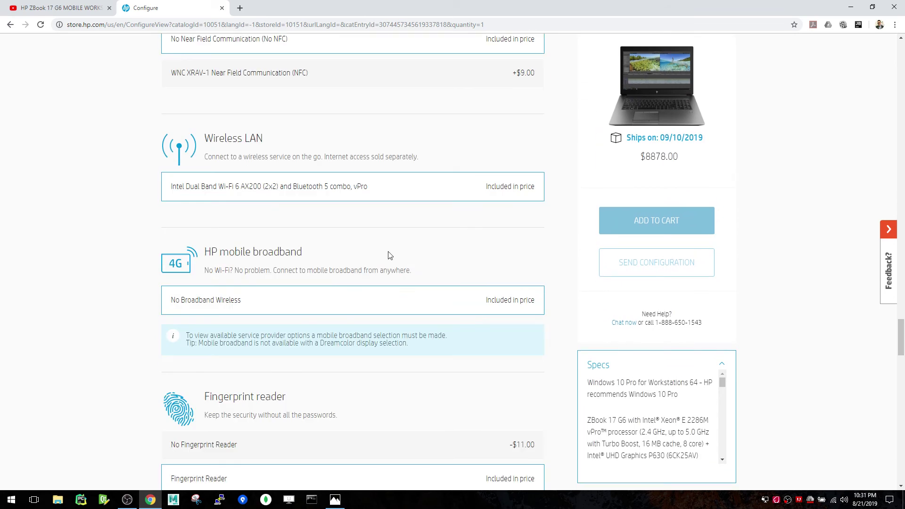
pyautogui.scroll(-3, 256, 293)
pyautogui.scroll(-2, 317, 261)
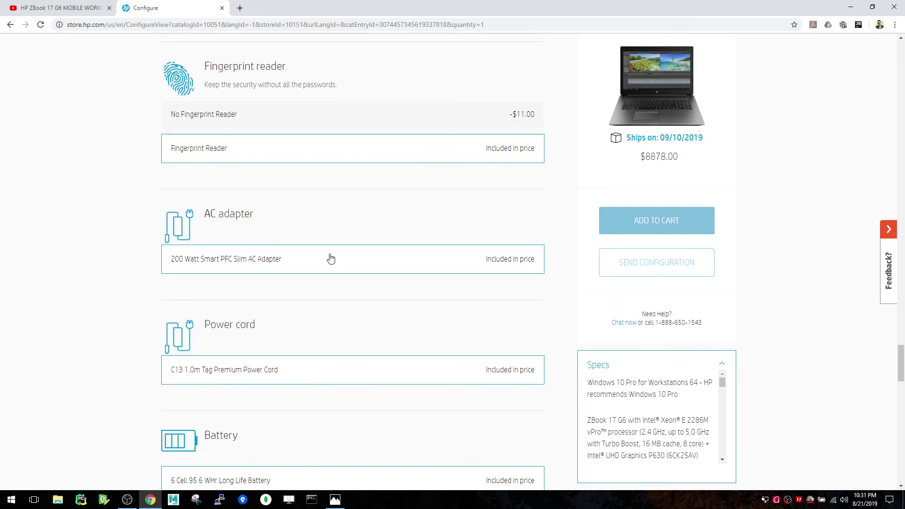
pyautogui.scroll(-3, 330, 258)
pyautogui.scroll(-2, 342, 248)
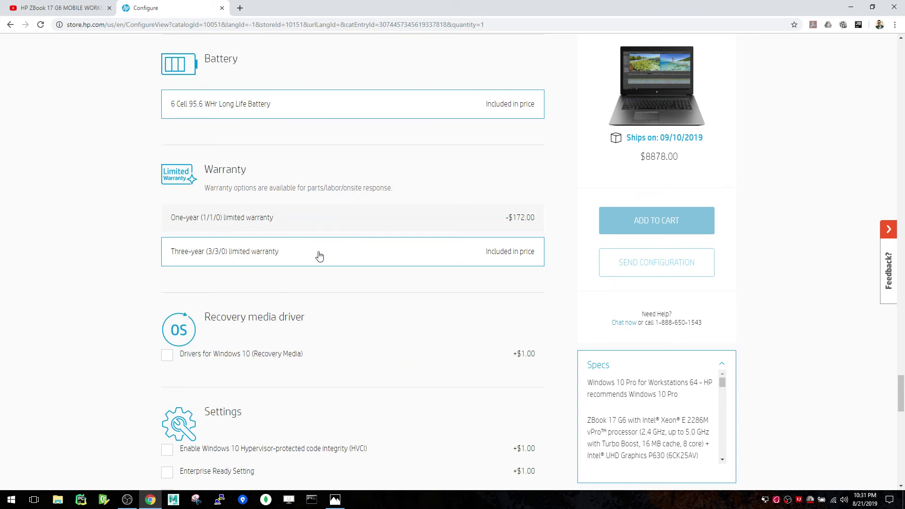
# Step: Compare the build against the HP quotation image, then return to the $8,878 configure page
pyautogui.click(334, 500)
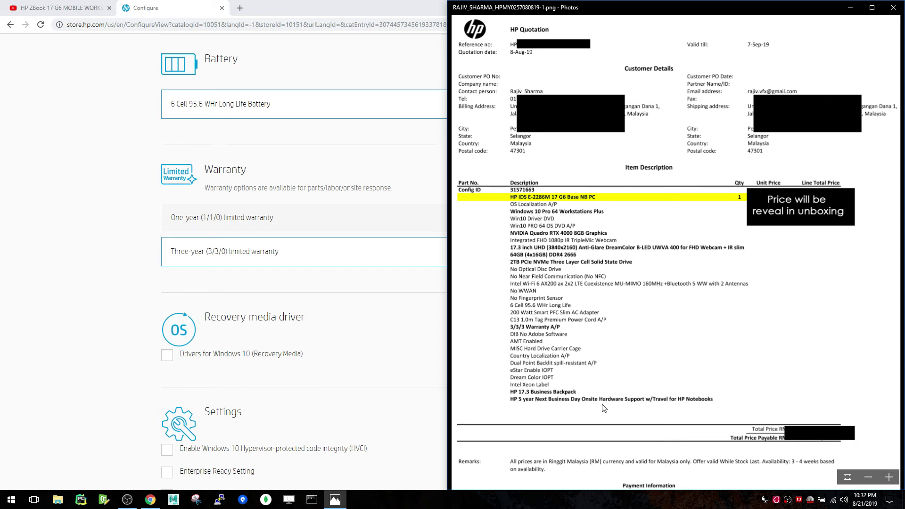
pyautogui.click(318, 295)
pyautogui.scroll(-2, 326, 299)
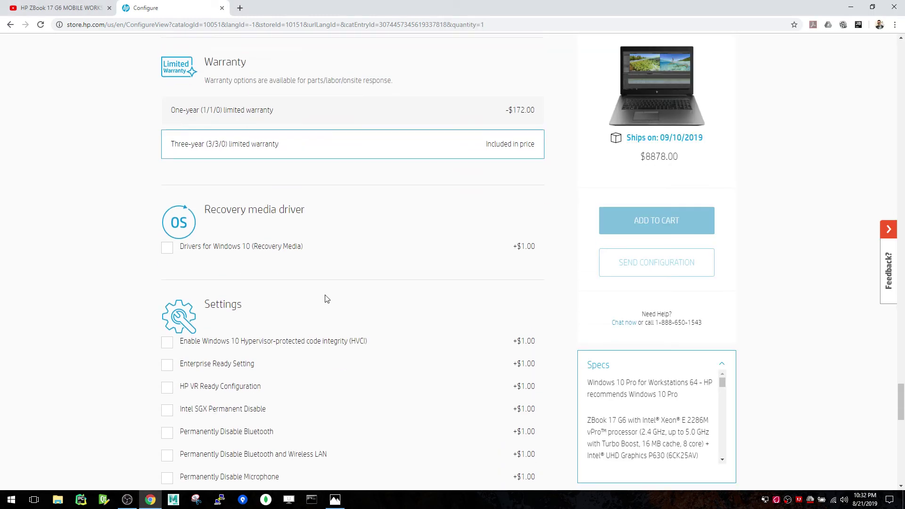
pyautogui.scroll(-2, 325, 298)
pyautogui.scroll(-4, 326, 298)
pyautogui.scroll(-4, 326, 299)
pyautogui.scroll(-2, 326, 299)
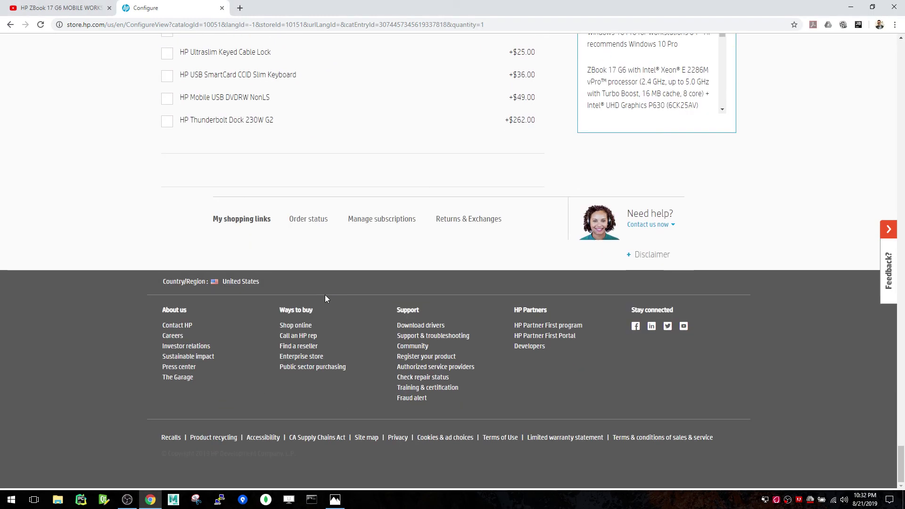
pyautogui.scroll(6, 325, 299)
pyautogui.scroll(2, 325, 299)
pyautogui.scroll(3, 327, 301)
pyautogui.scroll(1, 327, 301)
pyautogui.scroll(-2, 203, 398)
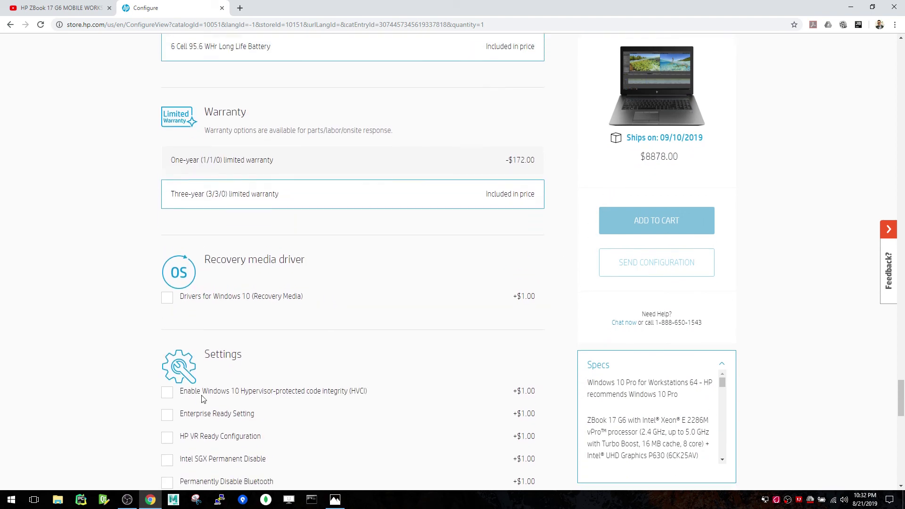
pyautogui.scroll(-8, 245, 382)
pyautogui.scroll(-3, 286, 376)
pyautogui.scroll(5, 286, 376)
pyautogui.scroll(4, 289, 372)
pyautogui.scroll(1, 289, 375)
pyautogui.scroll(2, 289, 375)
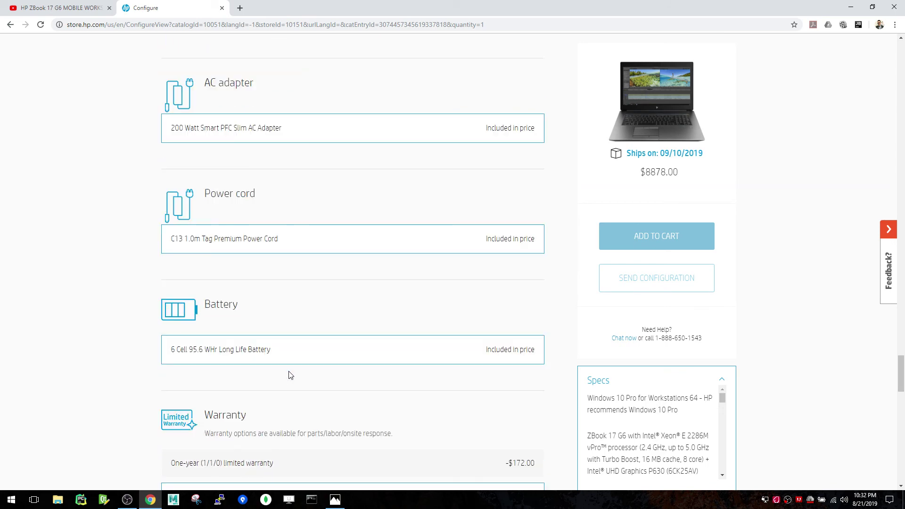
pyautogui.scroll(5, 289, 375)
pyautogui.scroll(5, 288, 375)
pyautogui.scroll(5, 289, 375)
pyautogui.scroll(5, 289, 376)
pyautogui.scroll(5, 289, 376)
pyautogui.scroll(5, 289, 375)
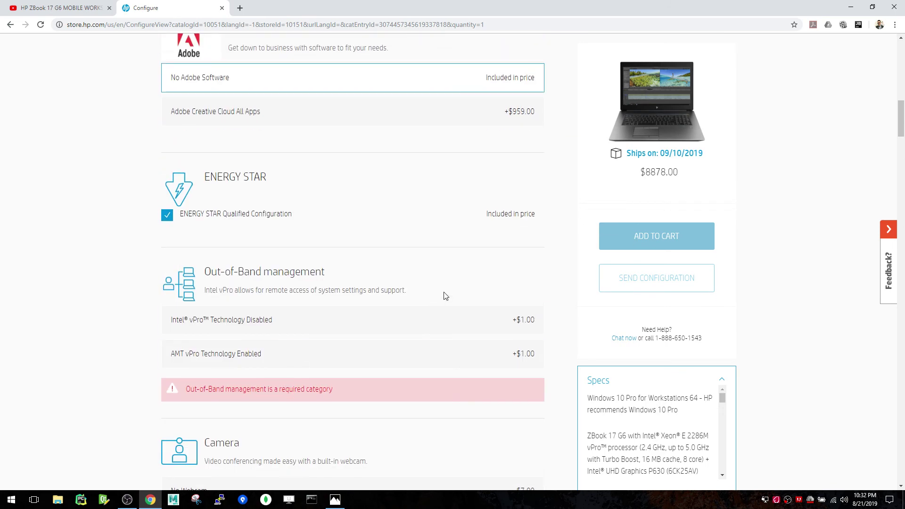
pyautogui.scroll(5, 447, 296)
pyautogui.scroll(5, 447, 297)
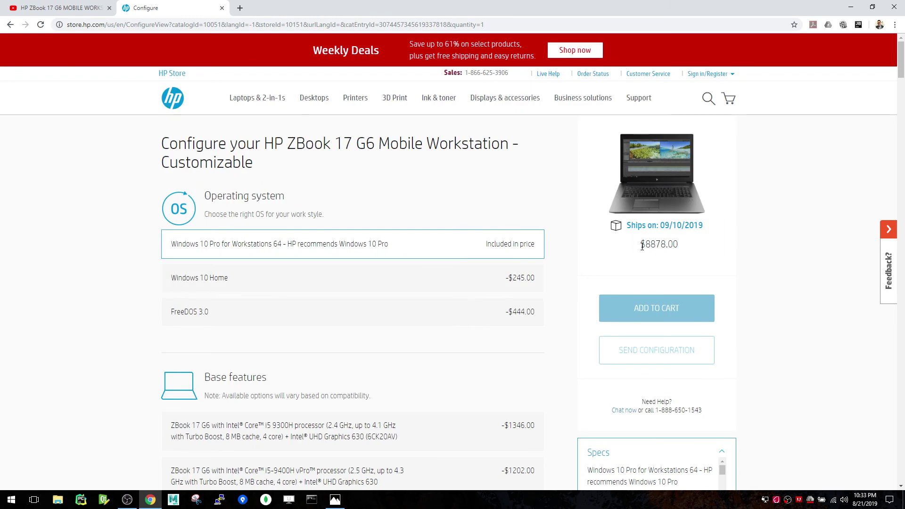
# Step: Search '8878.00 usd to inr' to get ₹634,239.88, with the quotation image alongside
pyautogui.moveTo(647, 245); pyautogui.dragTo(685, 246)
pyautogui.write('8878.00 usd')
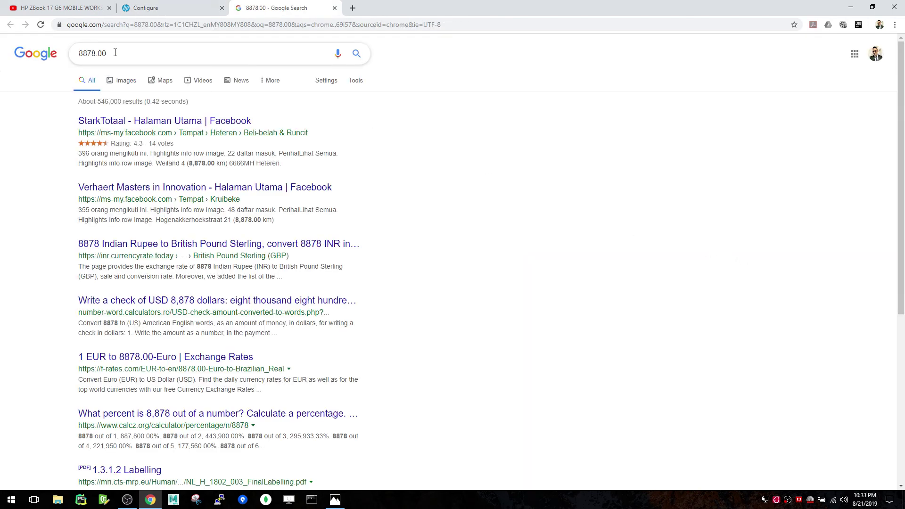
pyautogui.write('to inr')
pyautogui.press('Return')
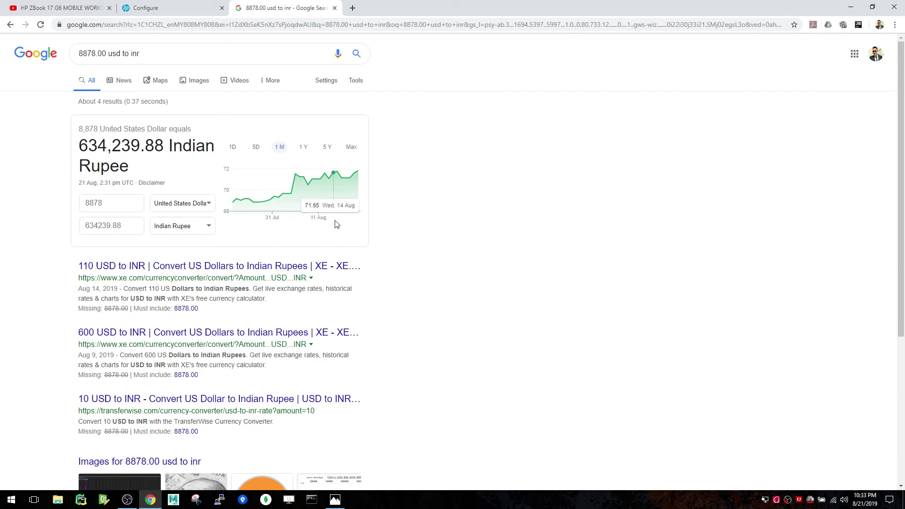
pyautogui.click(340, 503)
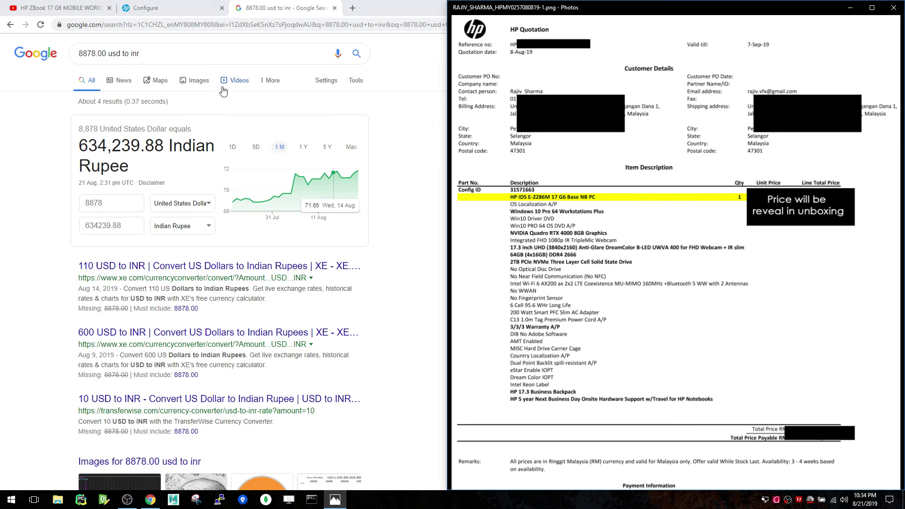
# Step: Back on the Configure tab, compare the ZBook 17 G6 specs with the quotation image
pyautogui.click(200, 9)
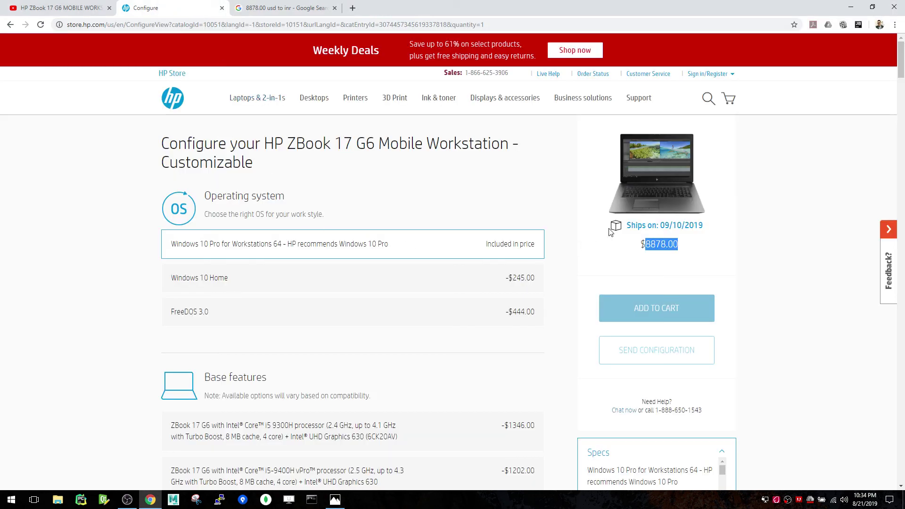
pyautogui.scroll(-6, 638, 283)
pyautogui.scroll(-5, 638, 283)
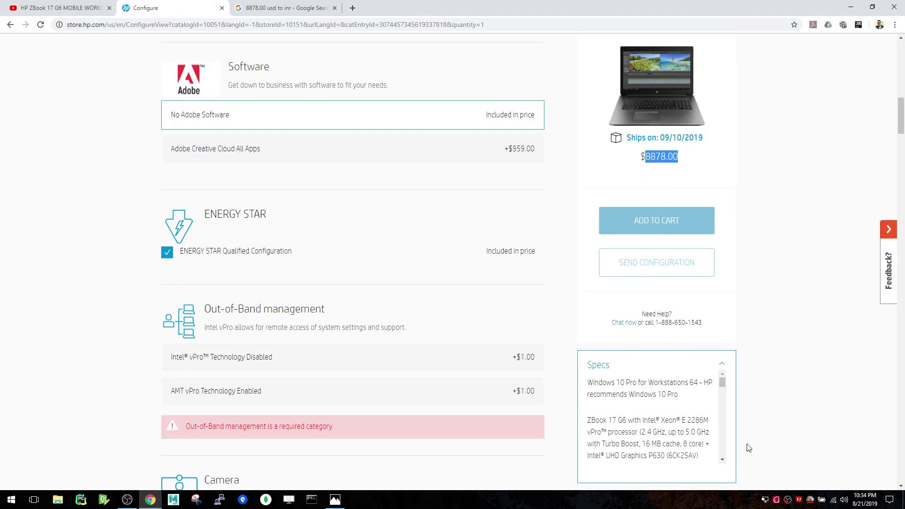
pyautogui.scroll(-2, 695, 431)
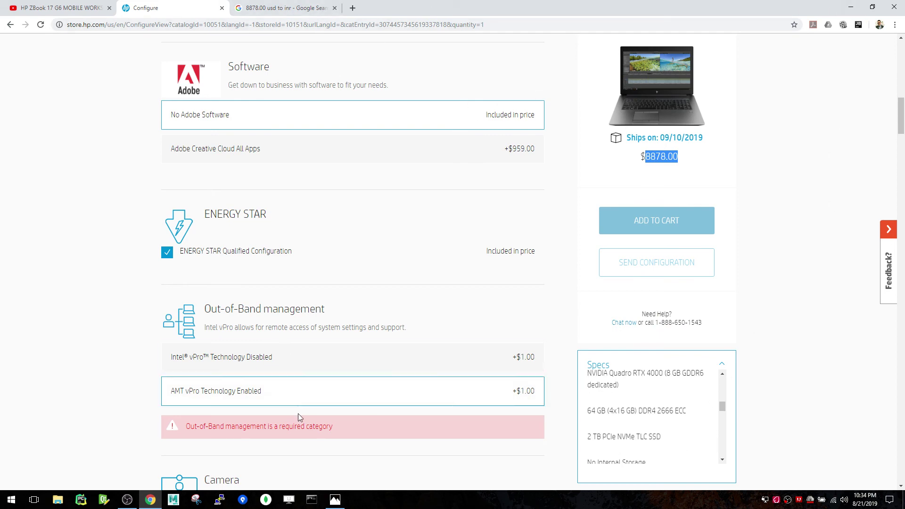
pyautogui.moveTo(336, 500)
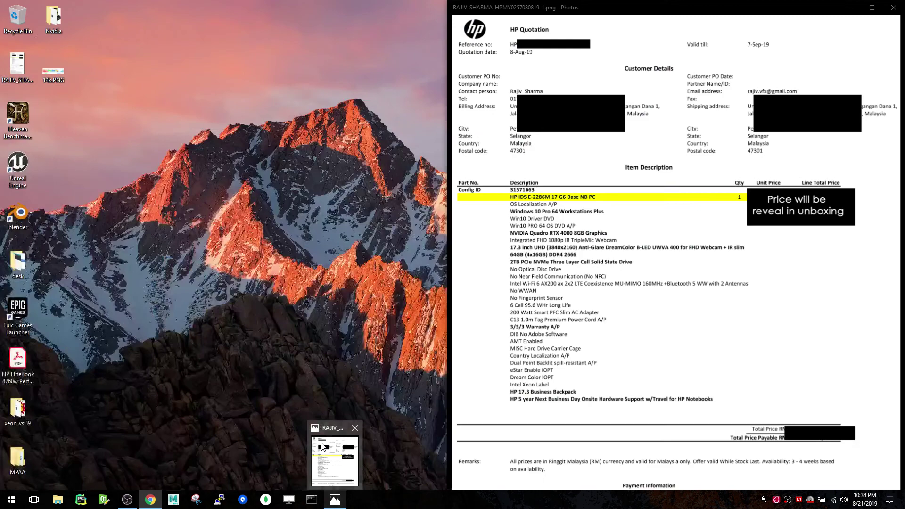
pyautogui.click(322, 443)
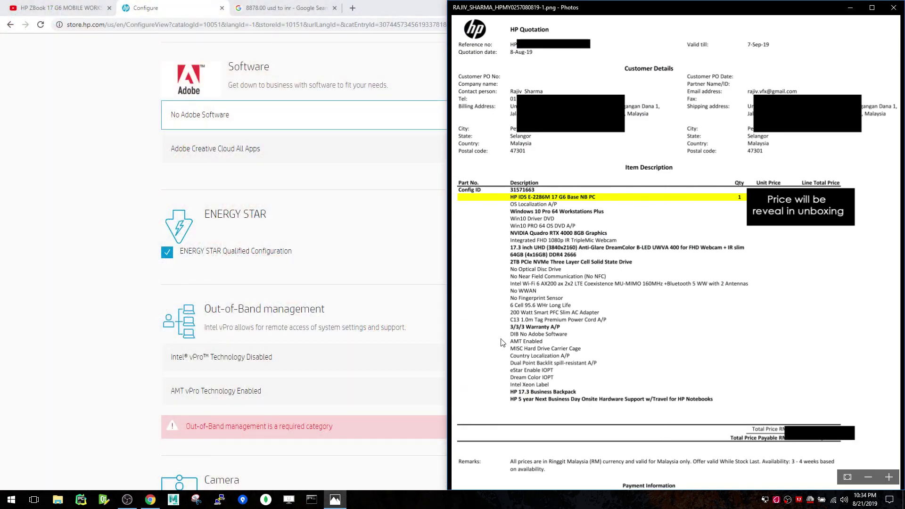
pyautogui.click(71, 187)
pyautogui.scroll(5, 578, 131)
pyautogui.scroll(10, 580, 131)
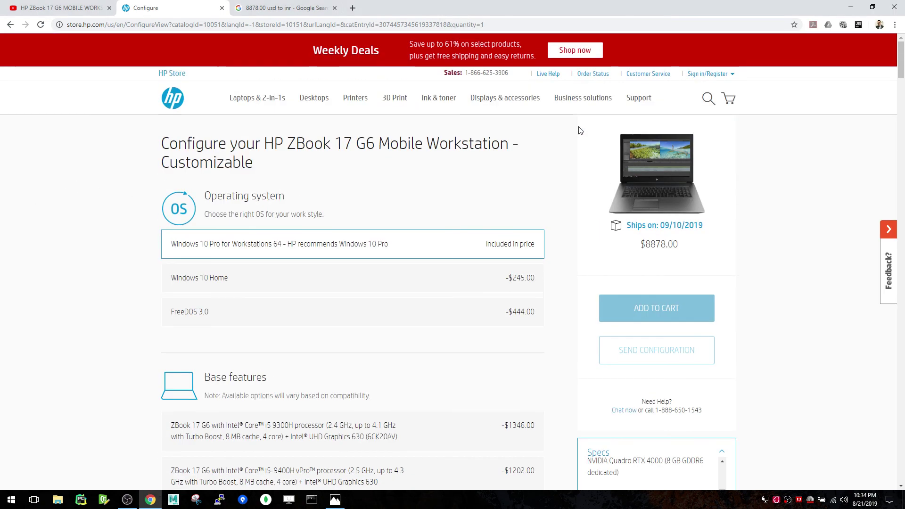